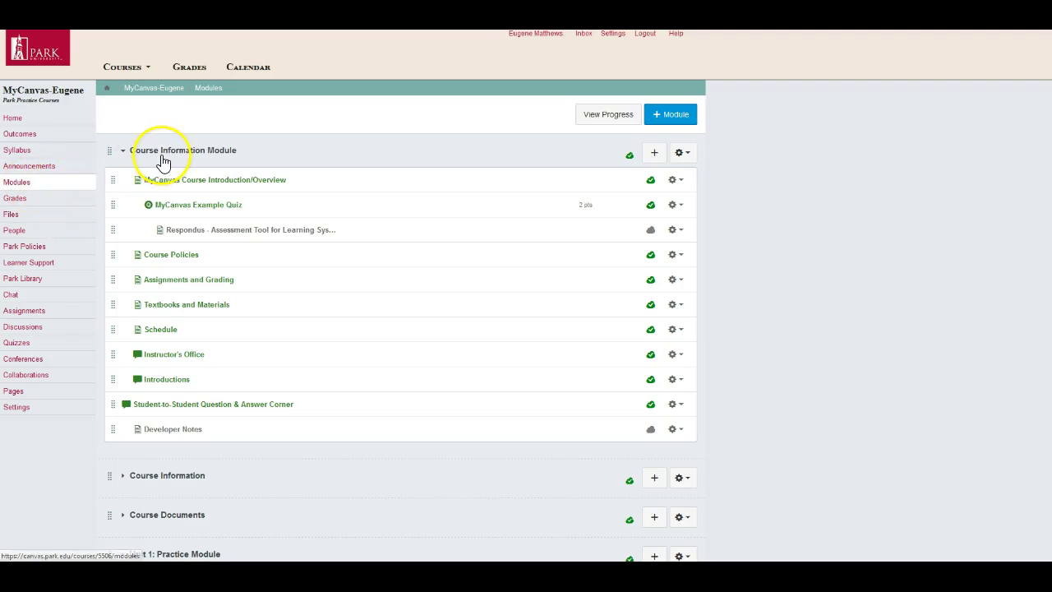
# Look through the course's chapter modules and their quizzes down to Chapters 15 and 16
pyautogui.scroll(-3, 152, 164)
pyautogui.scroll(-7, 124, 189)
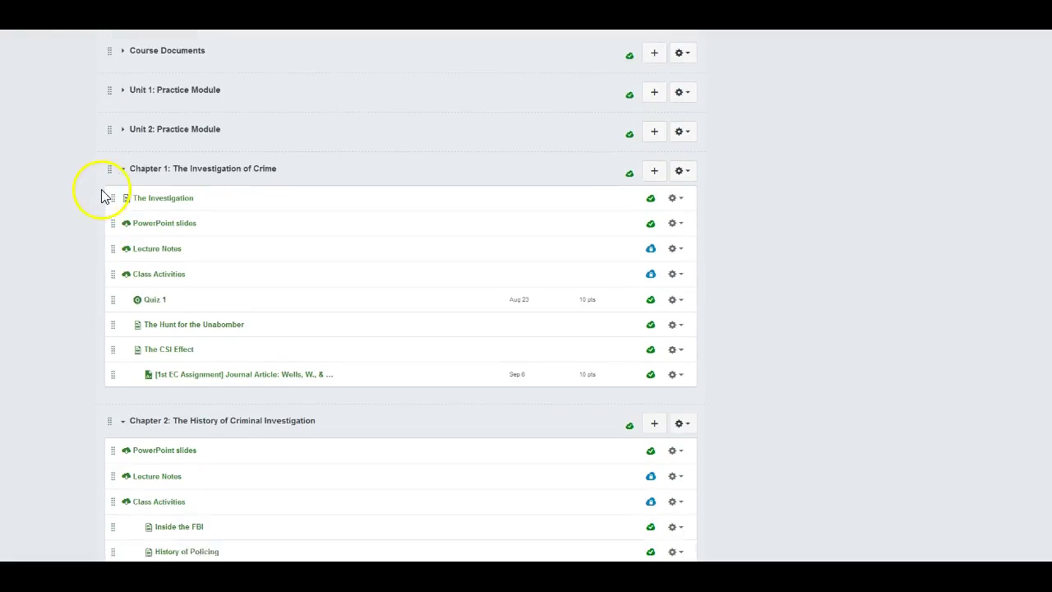
pyautogui.scroll(-5, 96, 196)
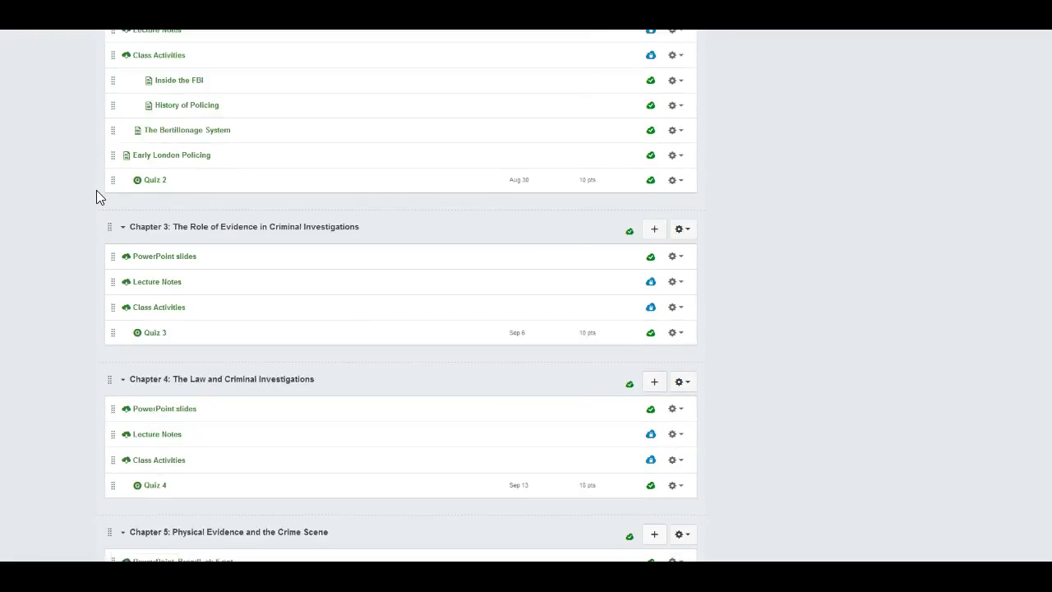
pyautogui.scroll(-2, 95, 197)
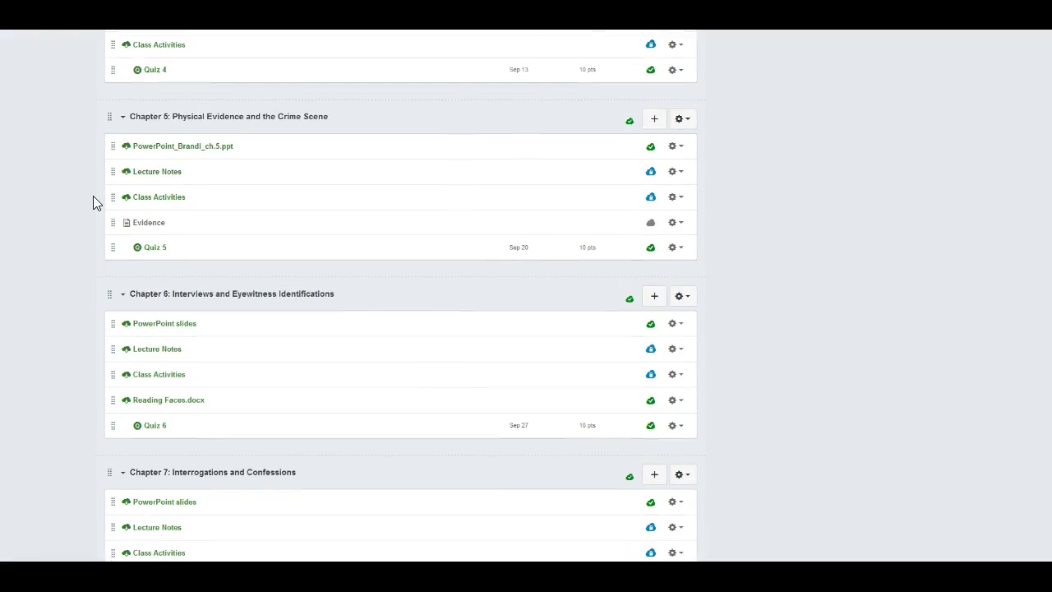
pyautogui.scroll(-5, 93, 197)
pyautogui.scroll(-6, 92, 203)
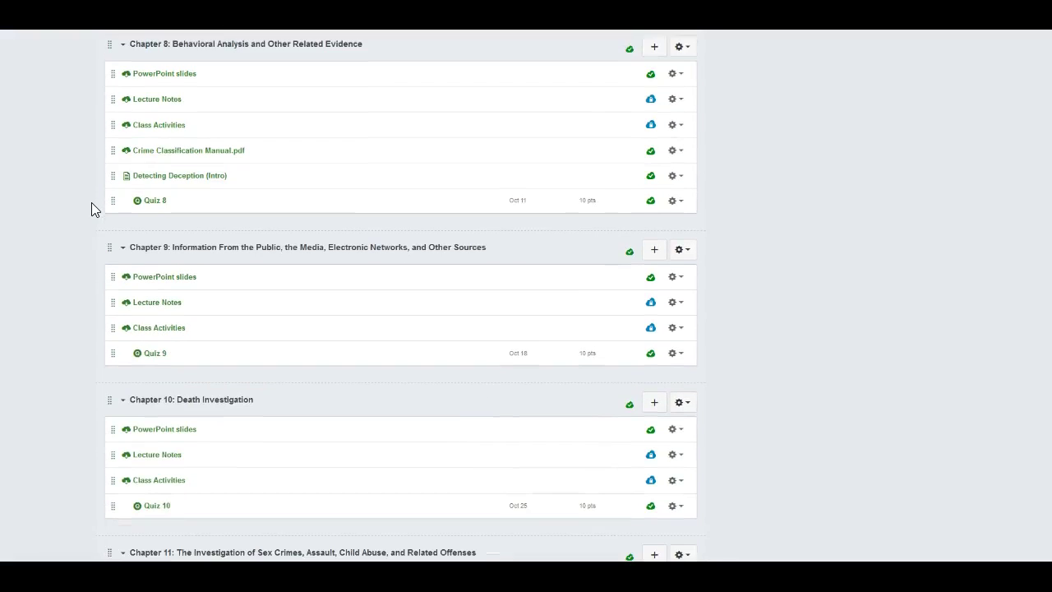
pyautogui.scroll(-3, 91, 203)
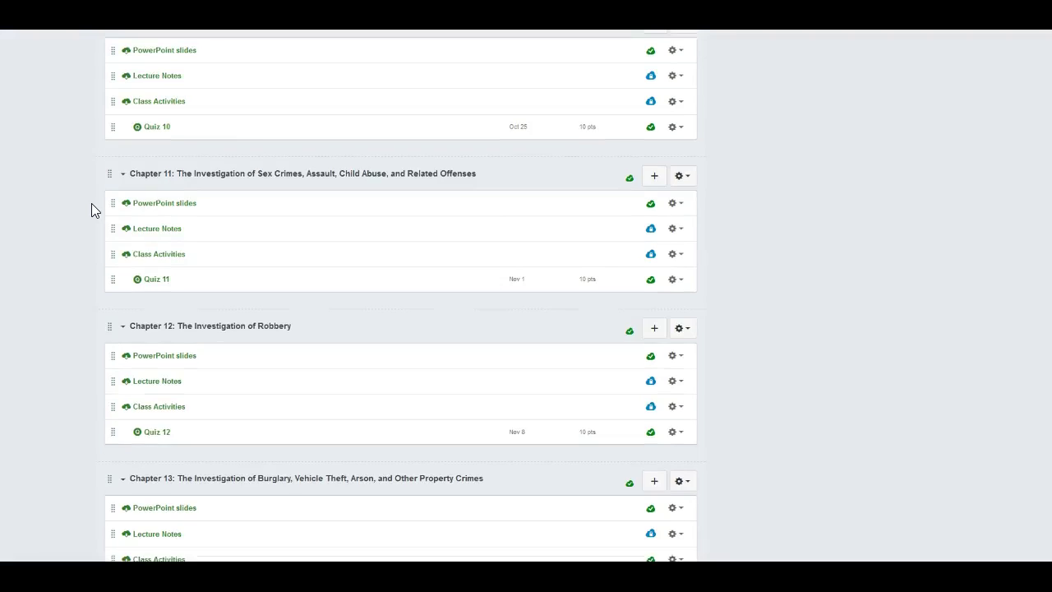
pyautogui.scroll(-2, 91, 204)
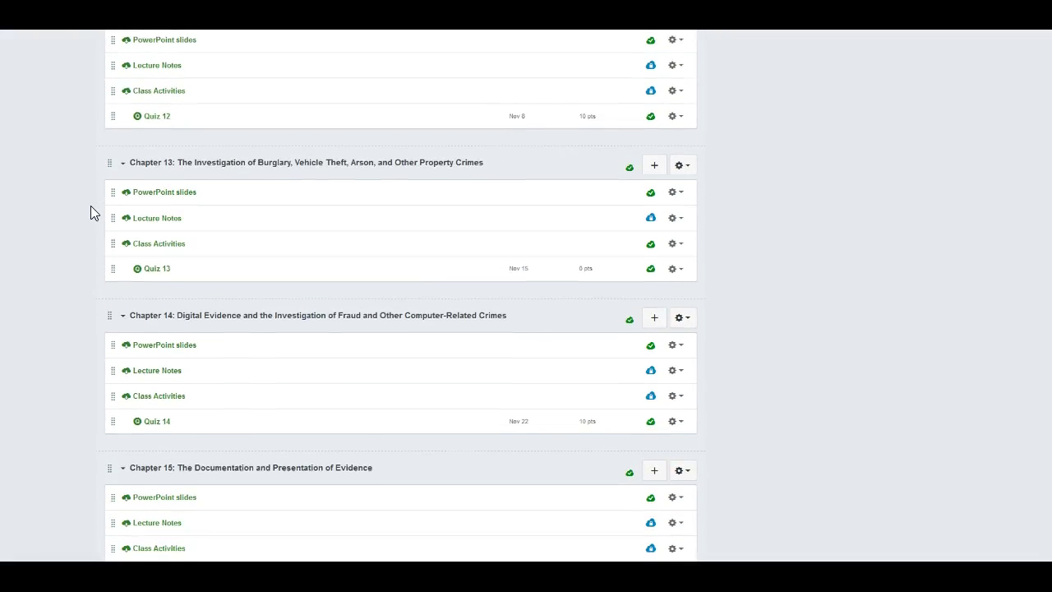
pyautogui.scroll(-3, 89, 212)
pyautogui.scroll(-1, 88, 215)
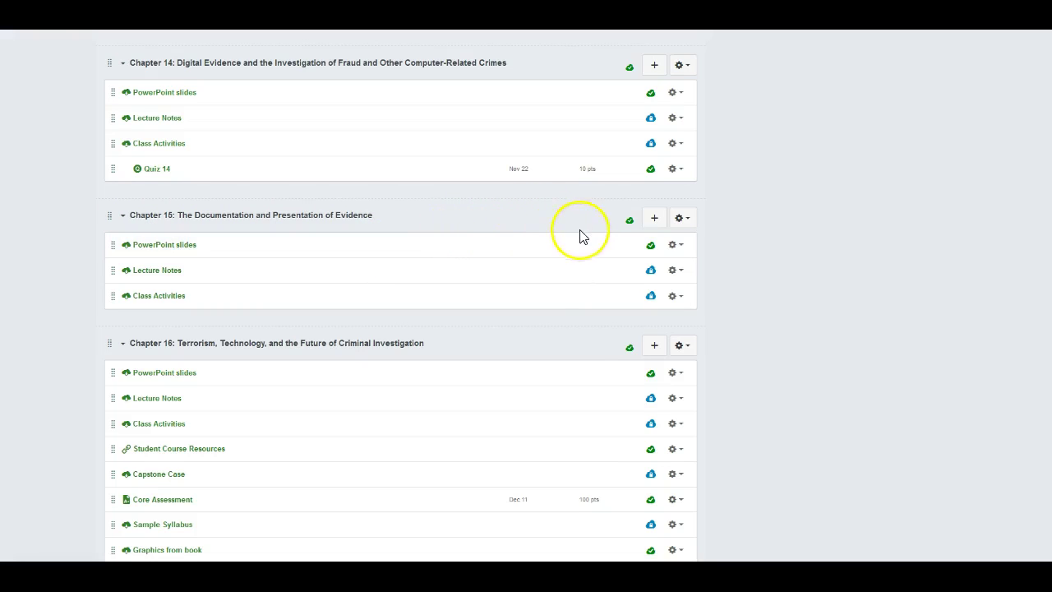
# Start a new quiz item for the Chapter 15 module and name it Quiz 15
pyautogui.click(655, 220)
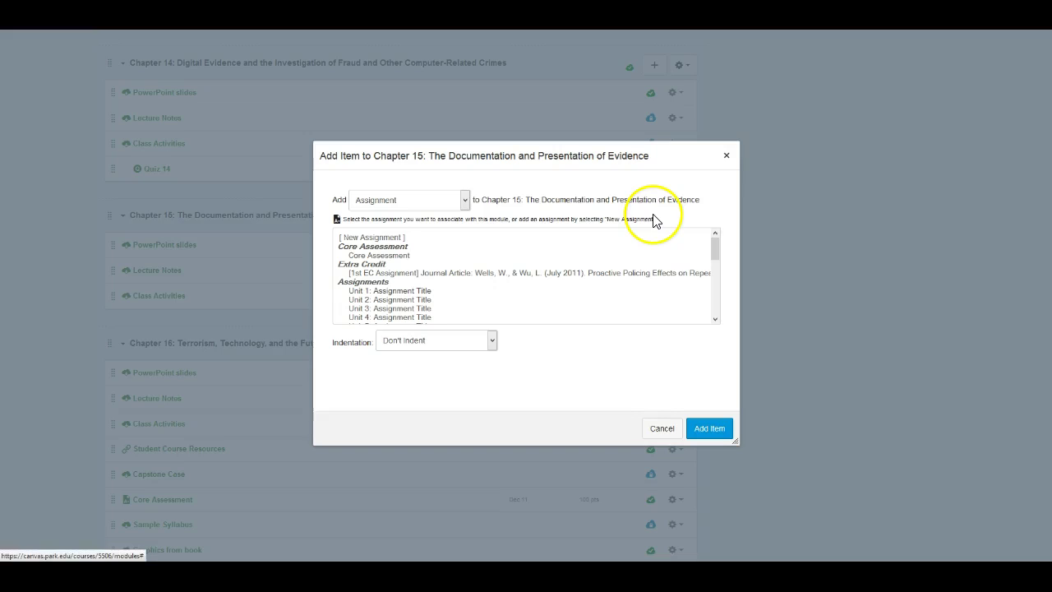
pyautogui.click(465, 202)
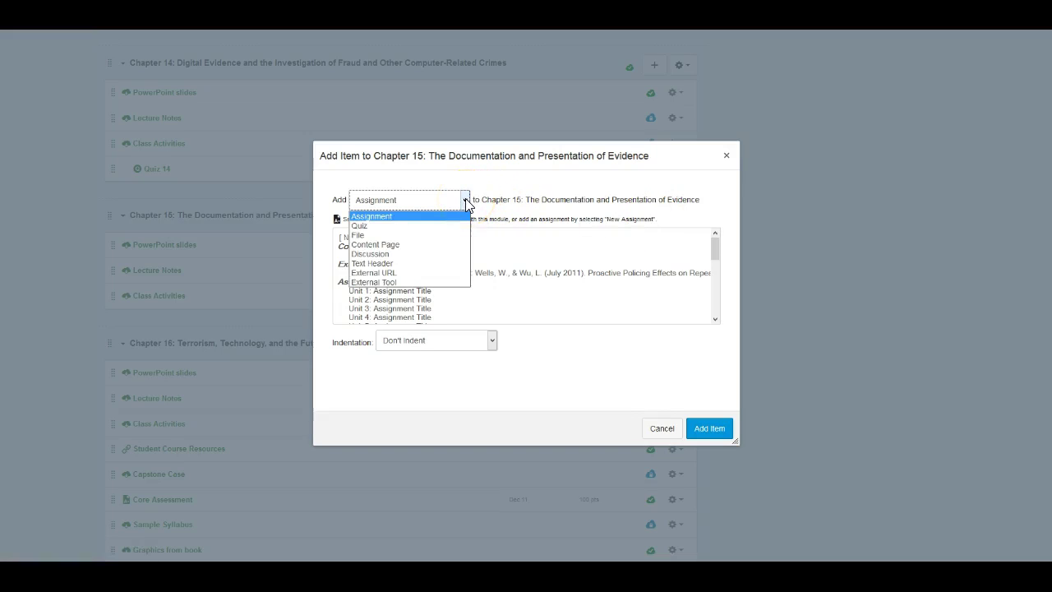
pyautogui.click(422, 229)
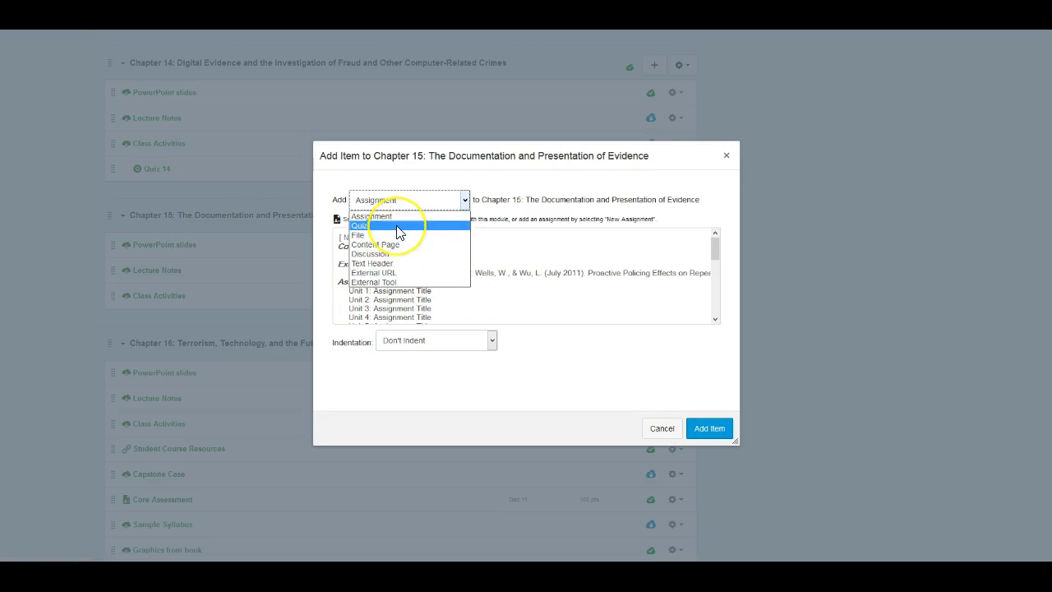
pyautogui.click(397, 228)
pyautogui.click(380, 238)
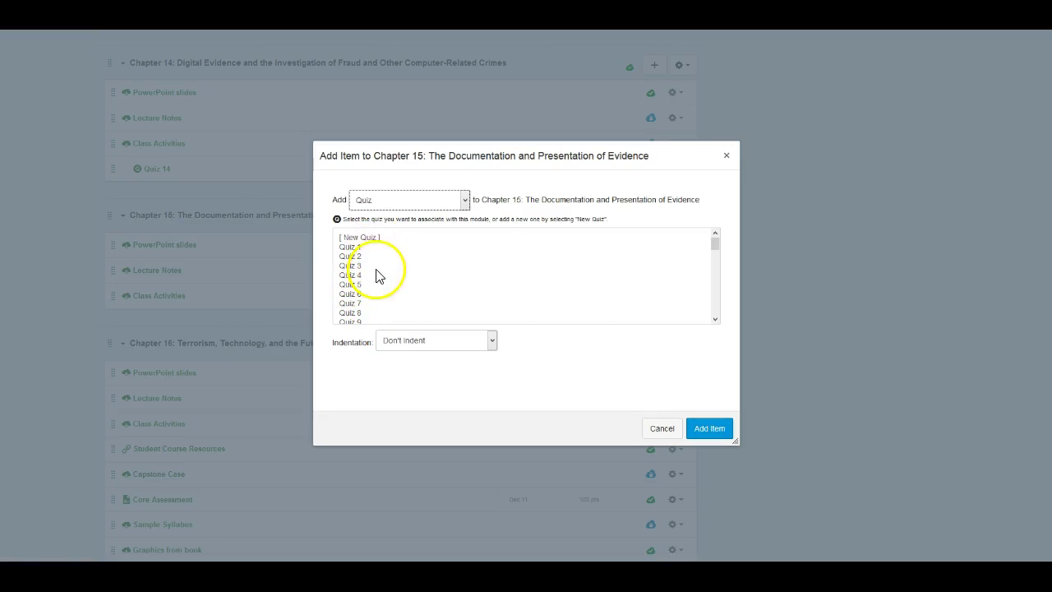
pyautogui.click(367, 238)
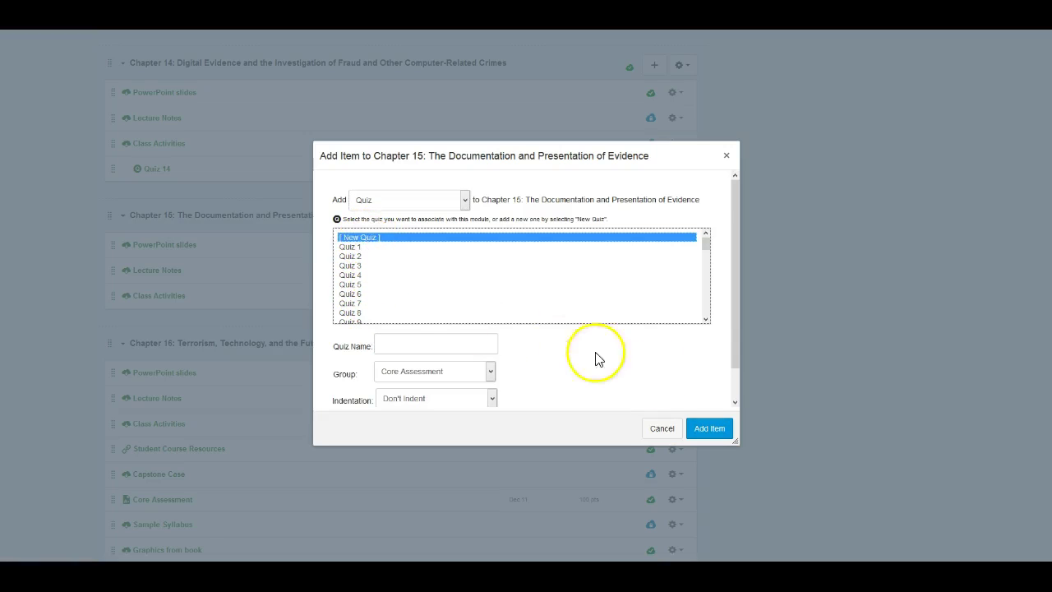
pyautogui.scroll(-1, 667, 387)
pyautogui.click(482, 313)
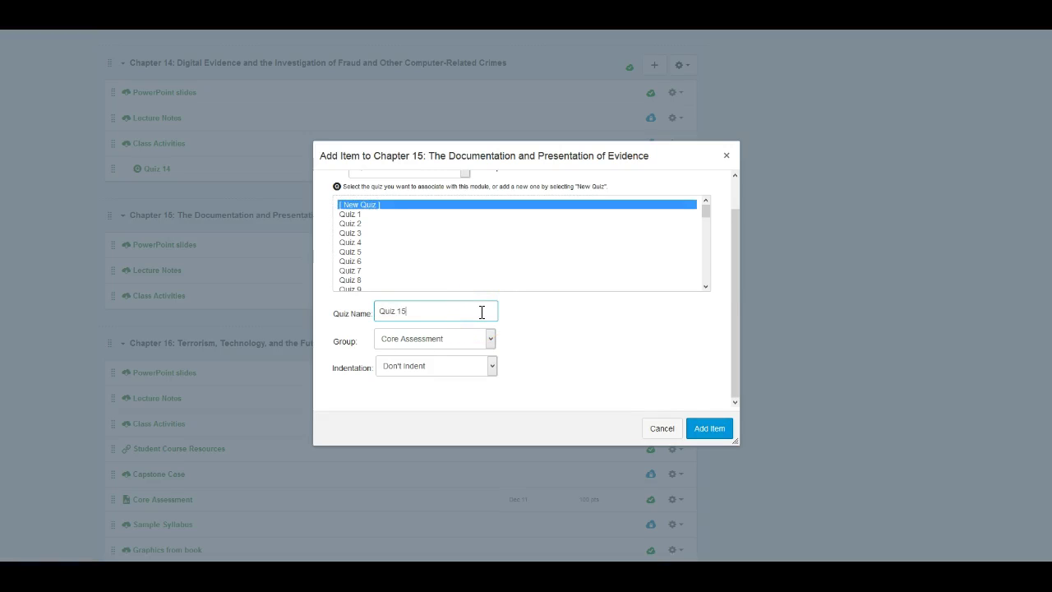
pyautogui.write('Quiz 15')
pyautogui.scroll(-1, 559, 322)
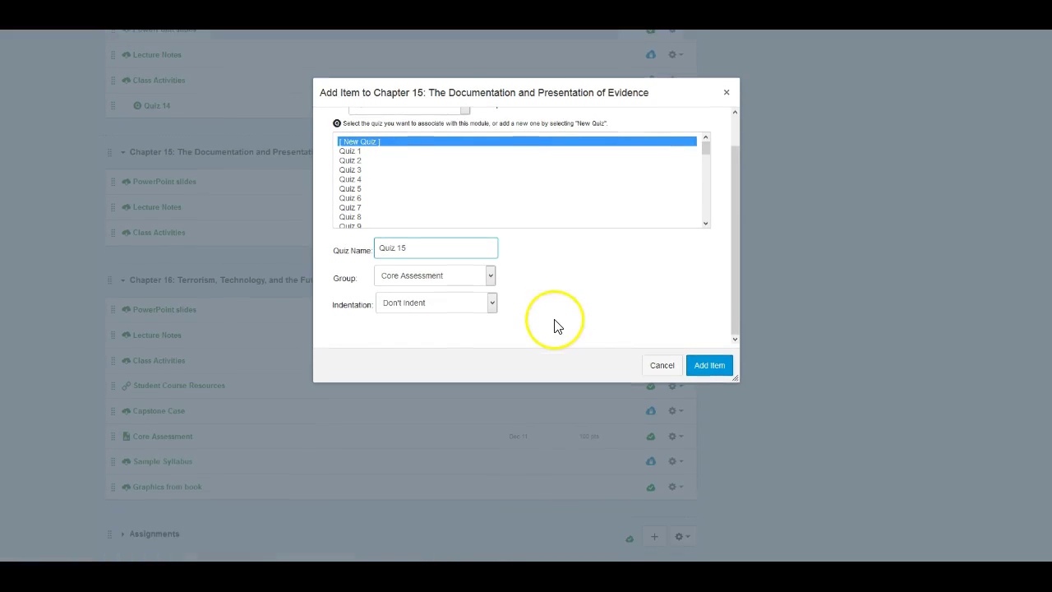
# Assign the new quiz to the Test group, indent it 1 level, and add it to the Chapter 15 module
pyautogui.click(491, 278)
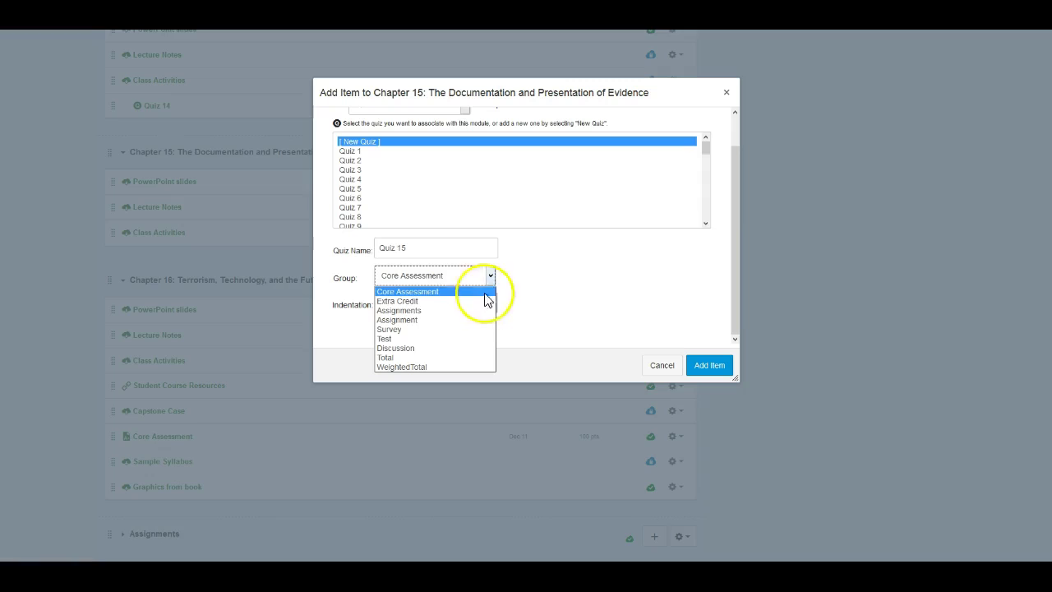
pyautogui.click(473, 345)
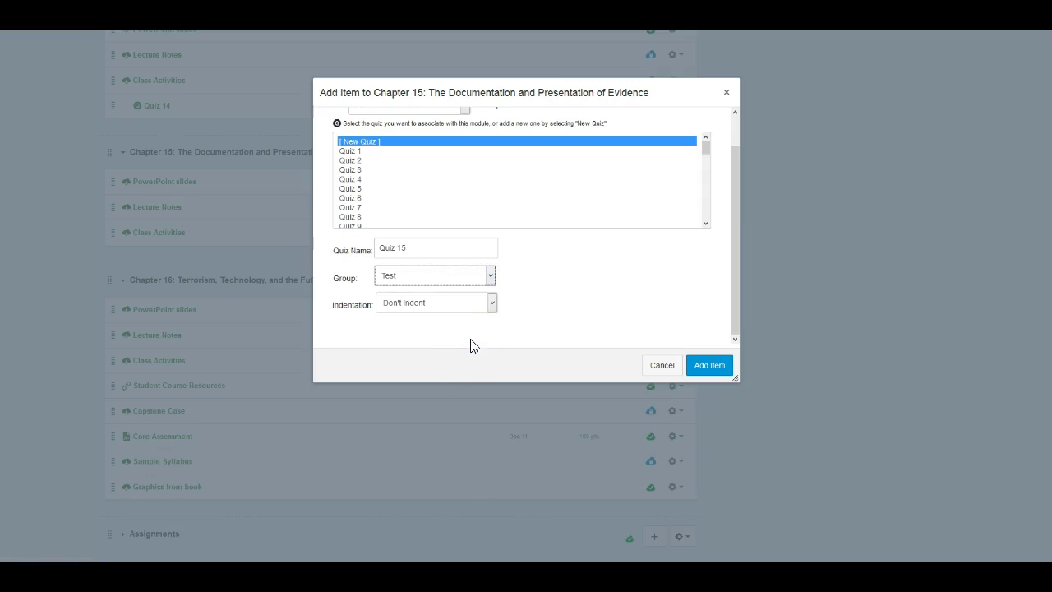
pyautogui.click(492, 304)
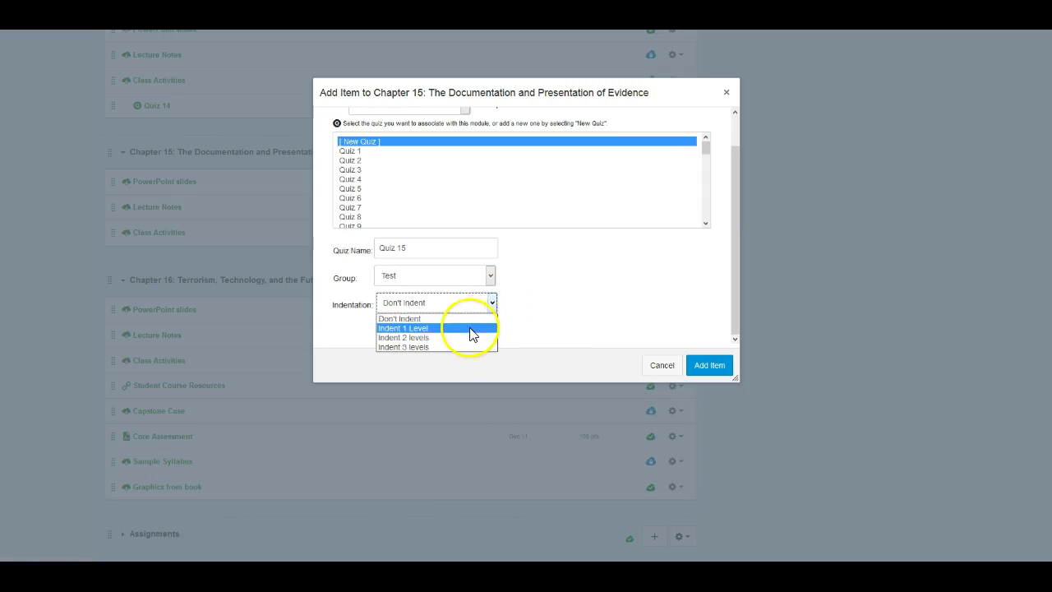
pyautogui.click(470, 332)
pyautogui.click(706, 364)
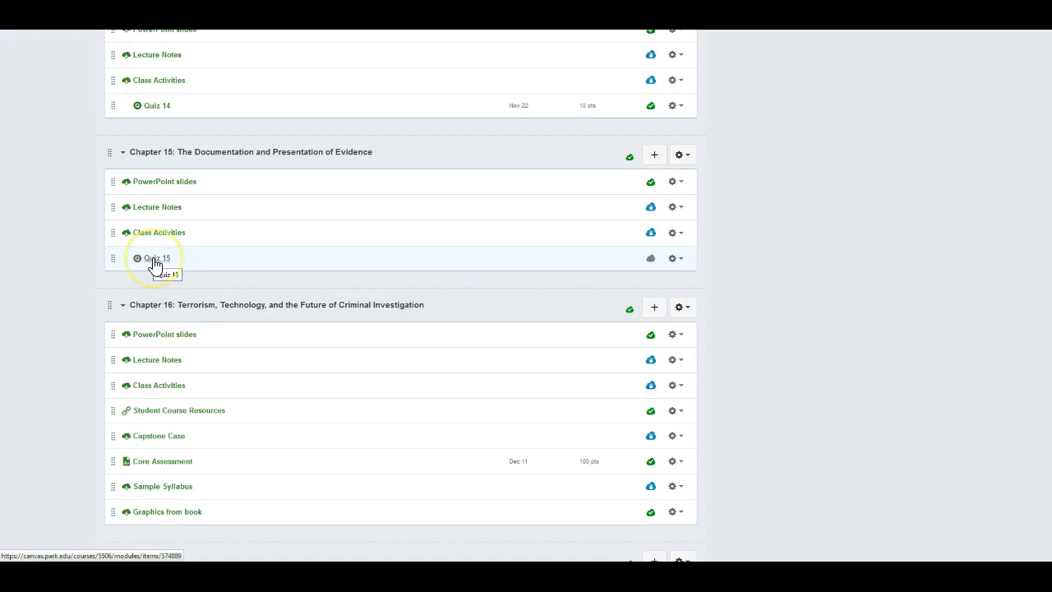
# Open Quiz 15 for editing and enter instructions describing a self-graded multiple choice quiz worth 10 points, with a warning not to start until ready
pyautogui.click(155, 261)
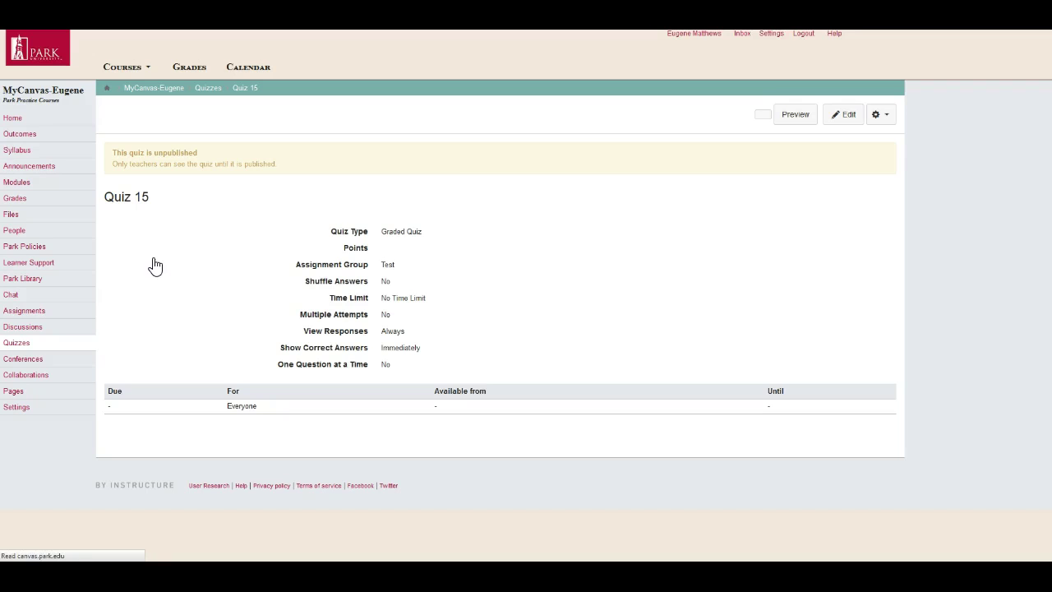
pyautogui.click(848, 120)
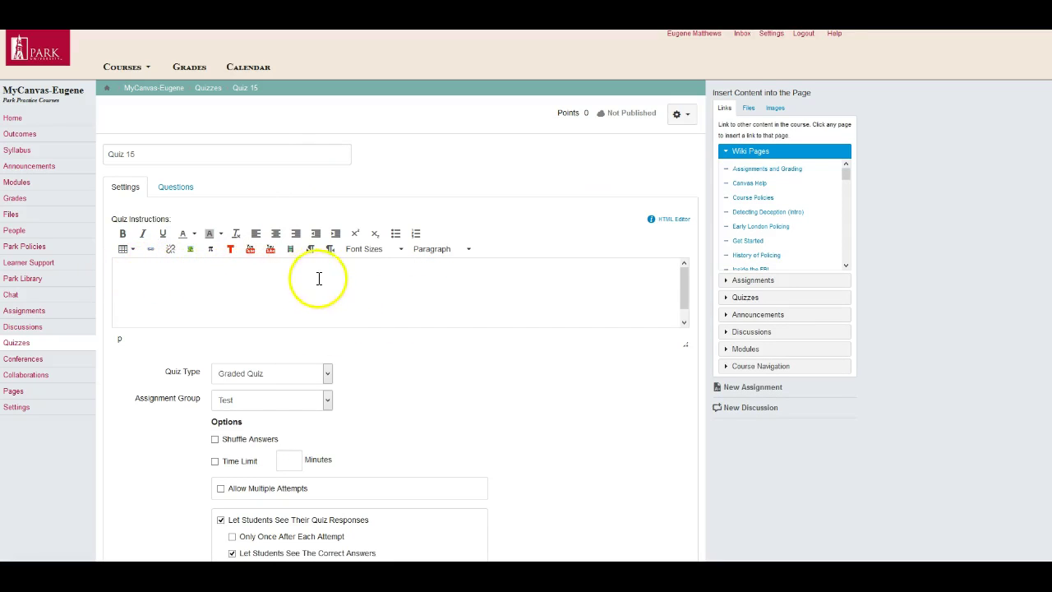
pyautogui.click(225, 275)
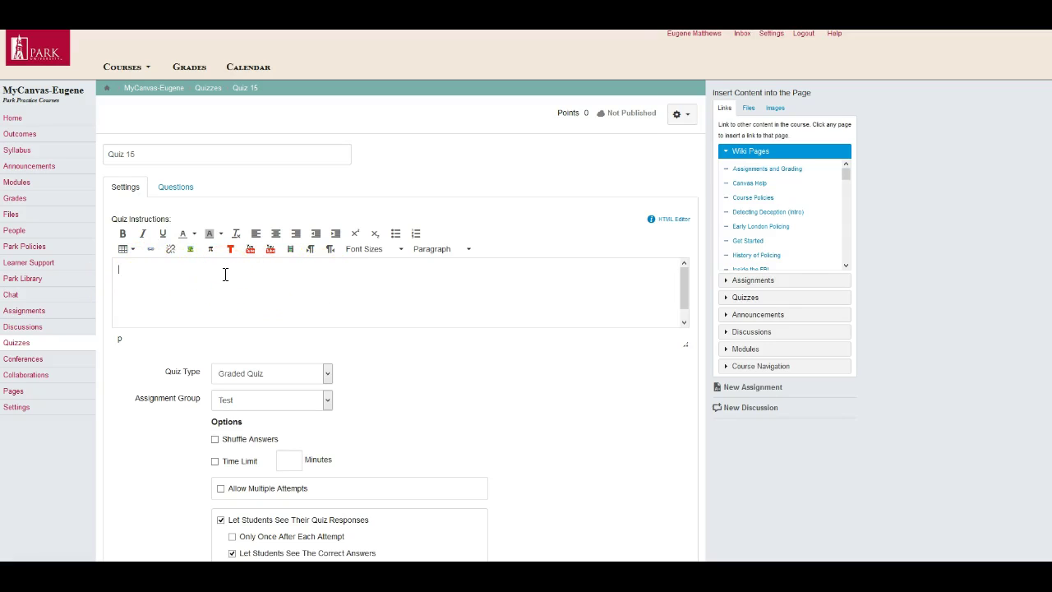
pyautogui.write('The following is a multiple choice quiz designed to test your knowledge of the course material presented in this section. The quiz is self-graded and worth 10 points. Do Not Start this Quiz Until You are Ready to Complete it.')
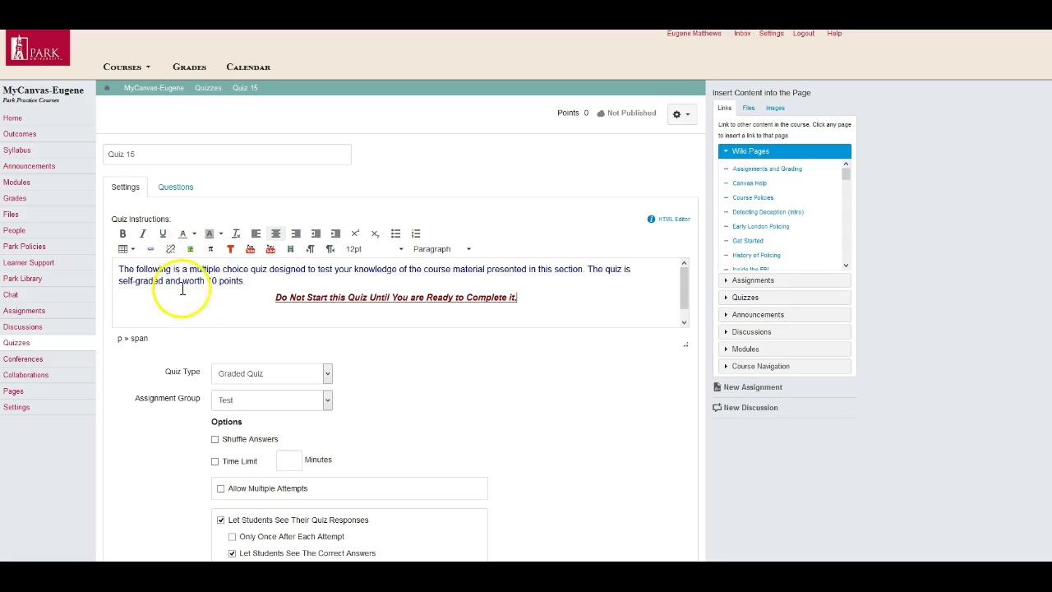
# Turn on Shuffle Answers for Quiz 15 and set a time limit of 20 minutes
pyautogui.scroll(-1, 129, 362)
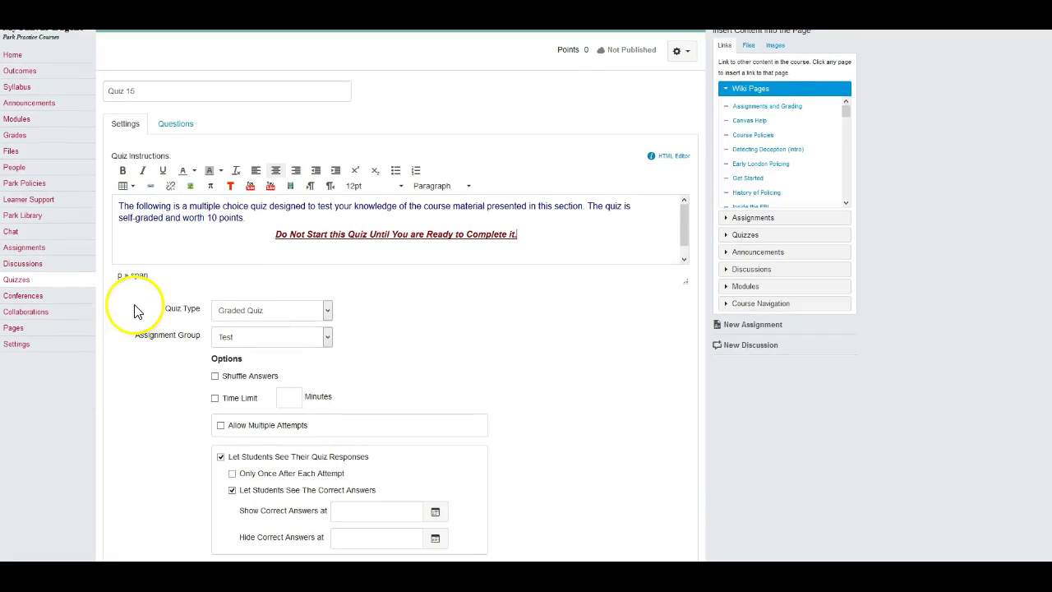
pyautogui.scroll(-2, 137, 316)
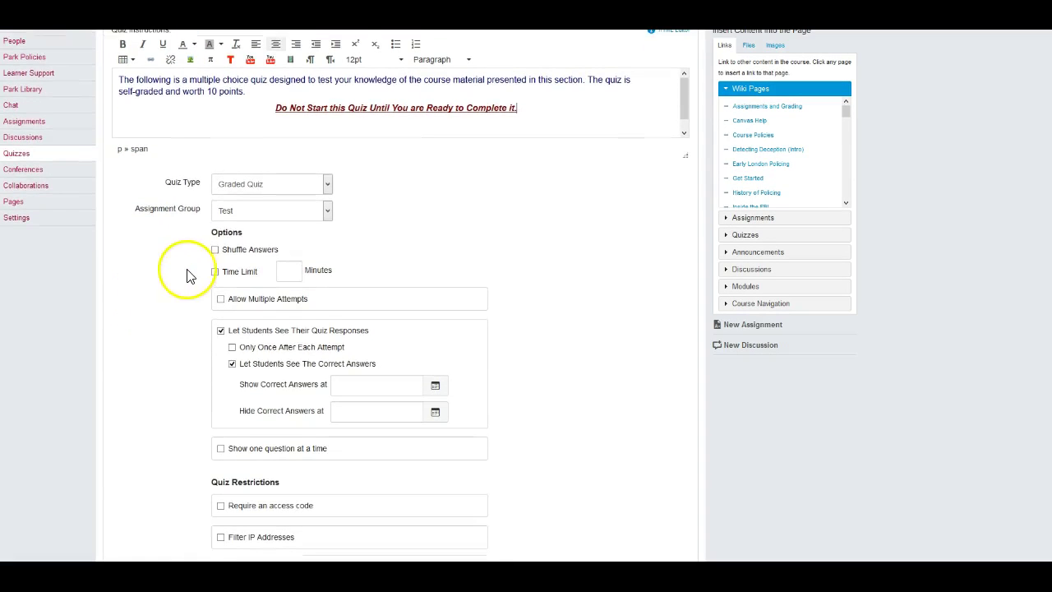
pyautogui.click(328, 186)
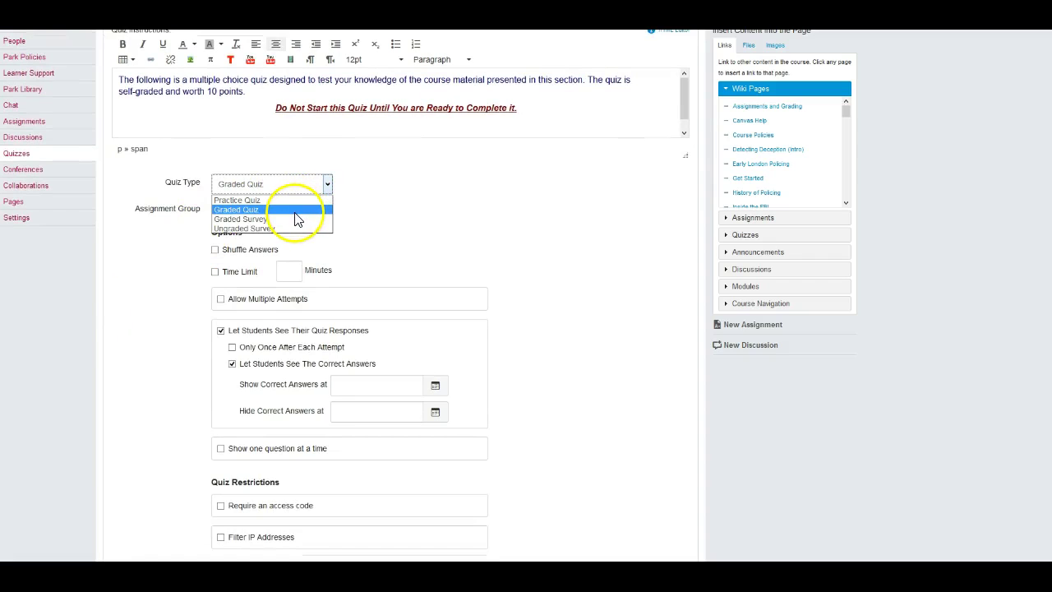
pyautogui.click(380, 216)
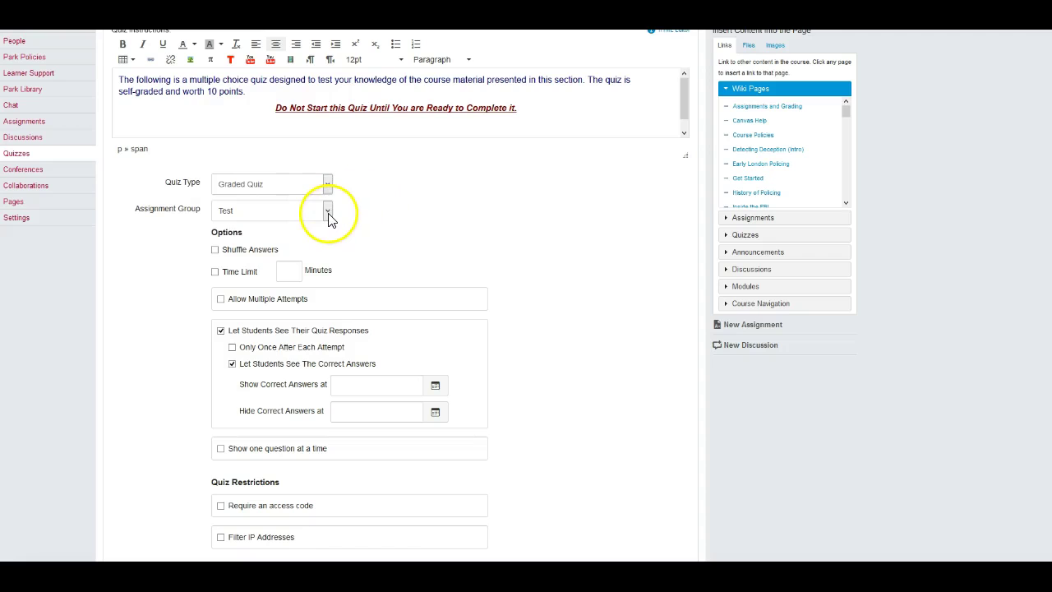
pyautogui.click(216, 251)
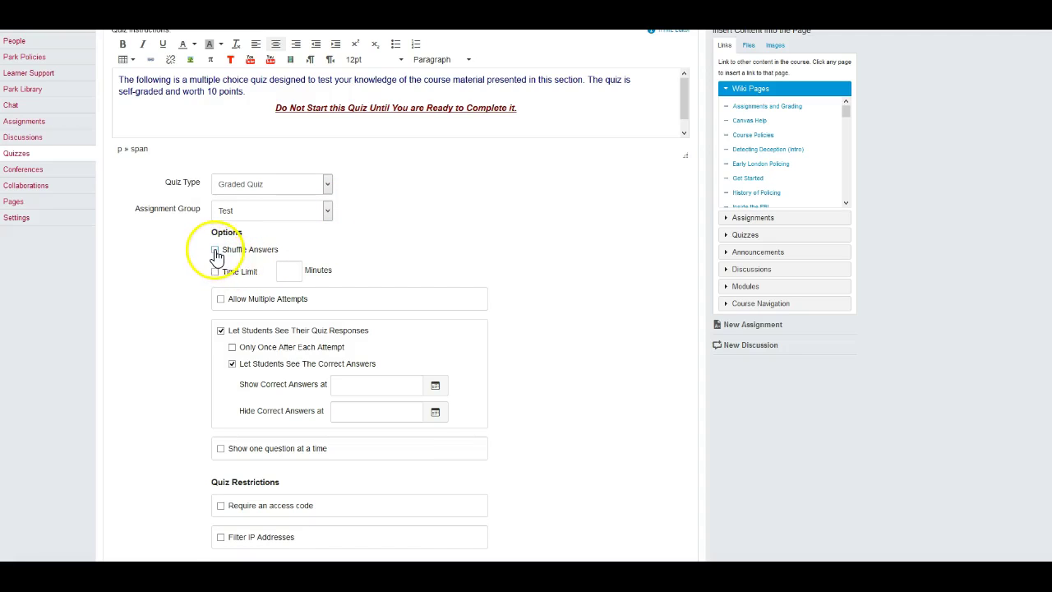
pyautogui.click(214, 272)
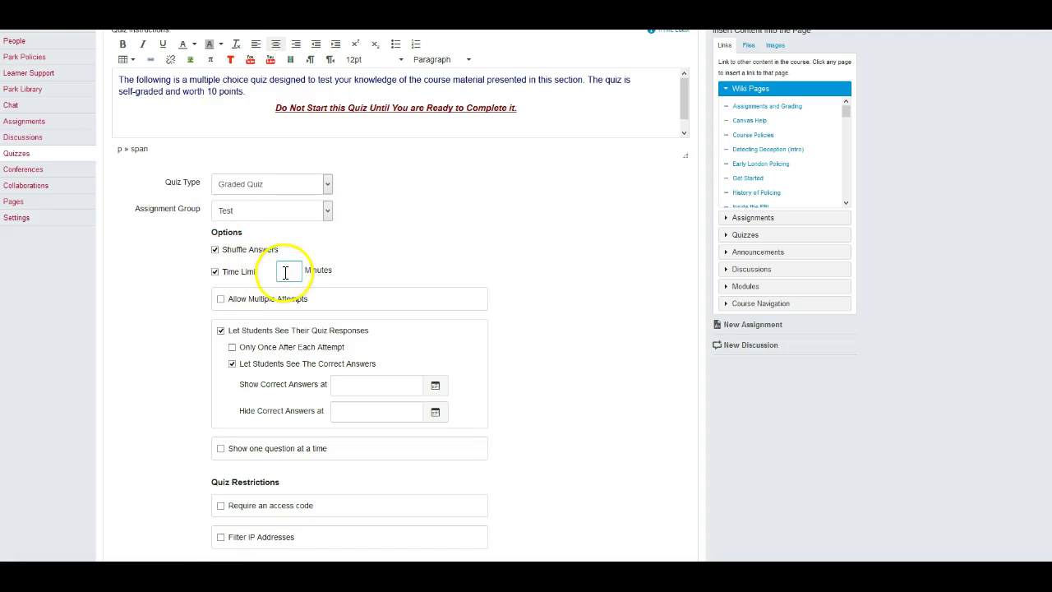
pyautogui.click(288, 273)
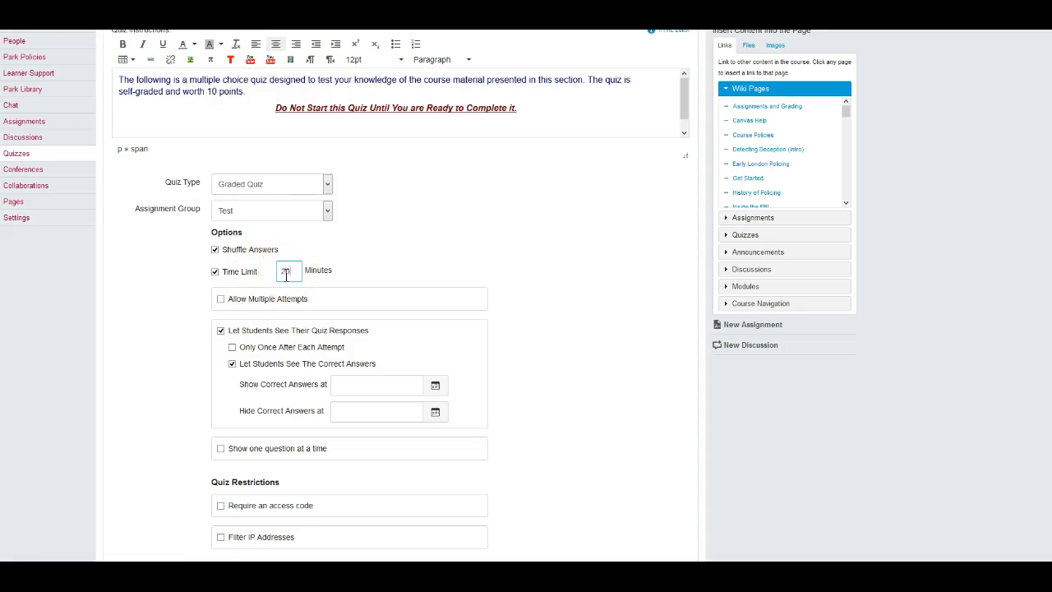
pyautogui.click(181, 298)
# Allow multiple attempts on Quiz 15, limit them to 2, and review the options for which score to keep
pyautogui.scroll(-3, 181, 298)
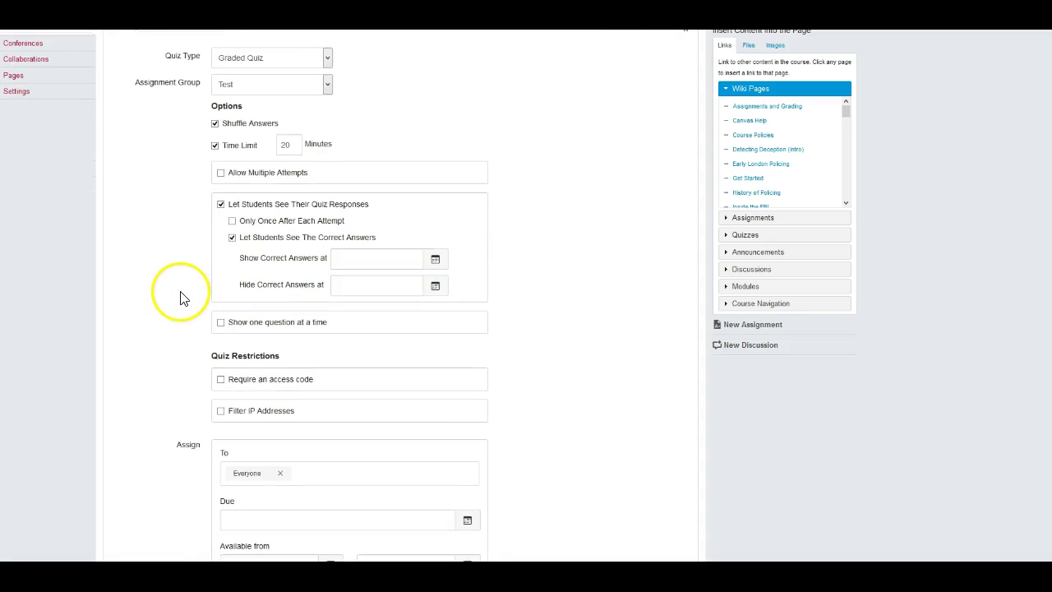
pyautogui.click(220, 174)
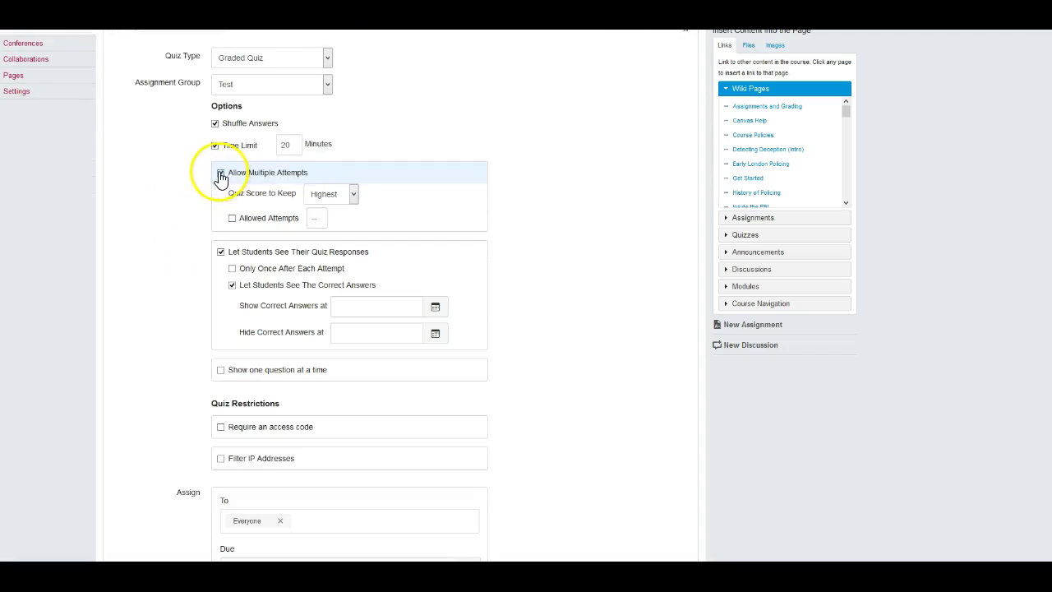
pyautogui.click(232, 218)
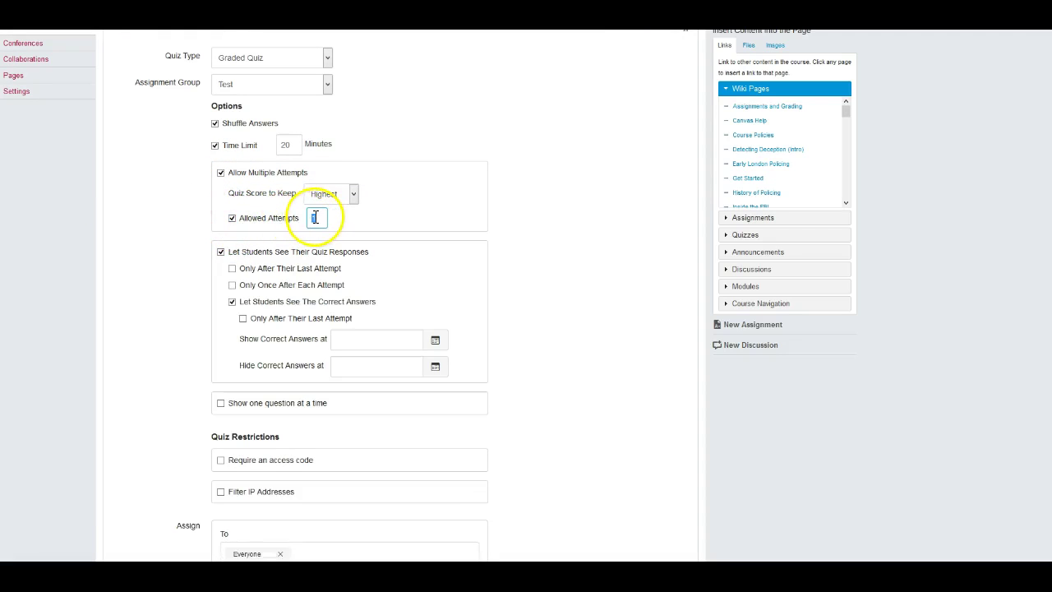
pyautogui.write('2')
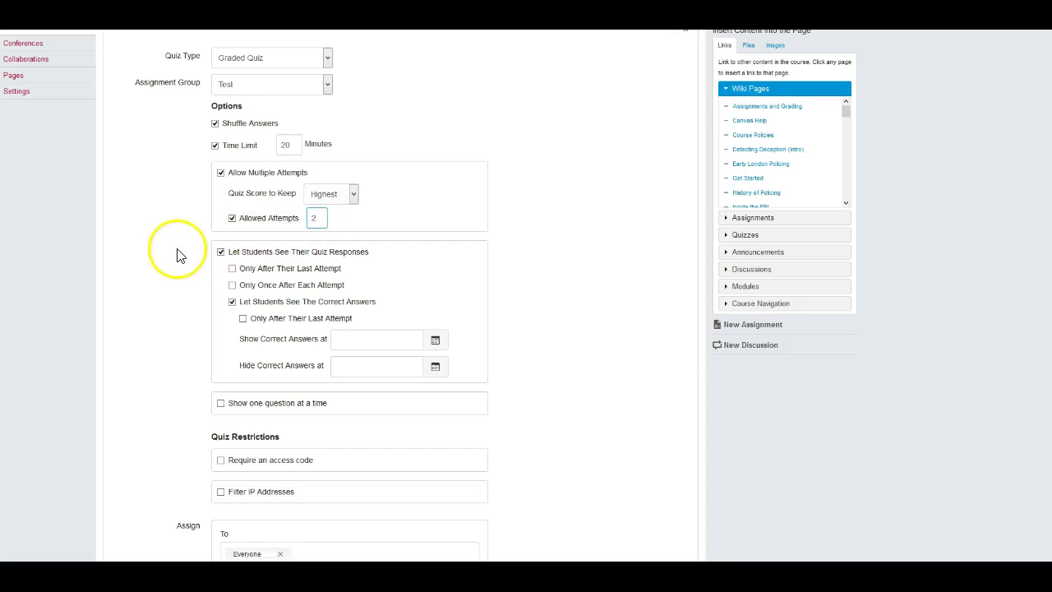
pyautogui.click(355, 197)
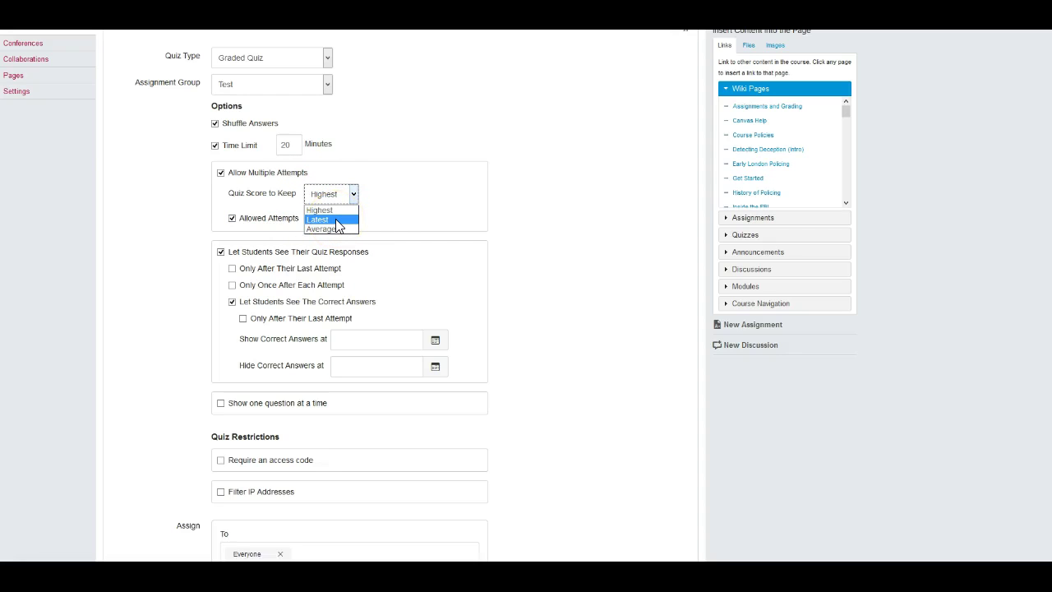
pyautogui.click(423, 188)
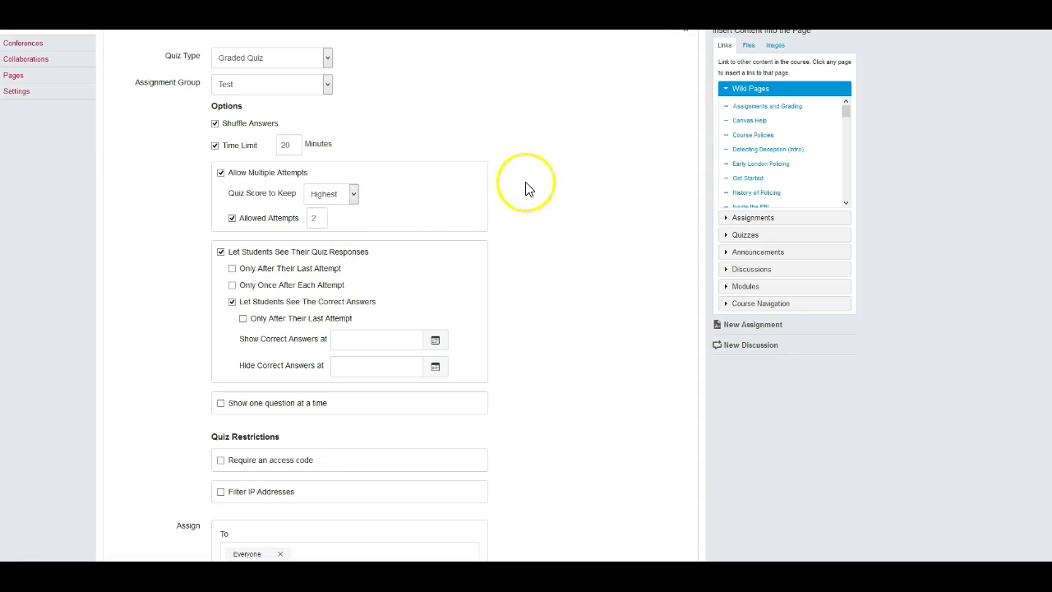
# Let students see Quiz 15's correct answers only after their last attempt, and show one question at a time
pyautogui.scroll(-3, 174, 246)
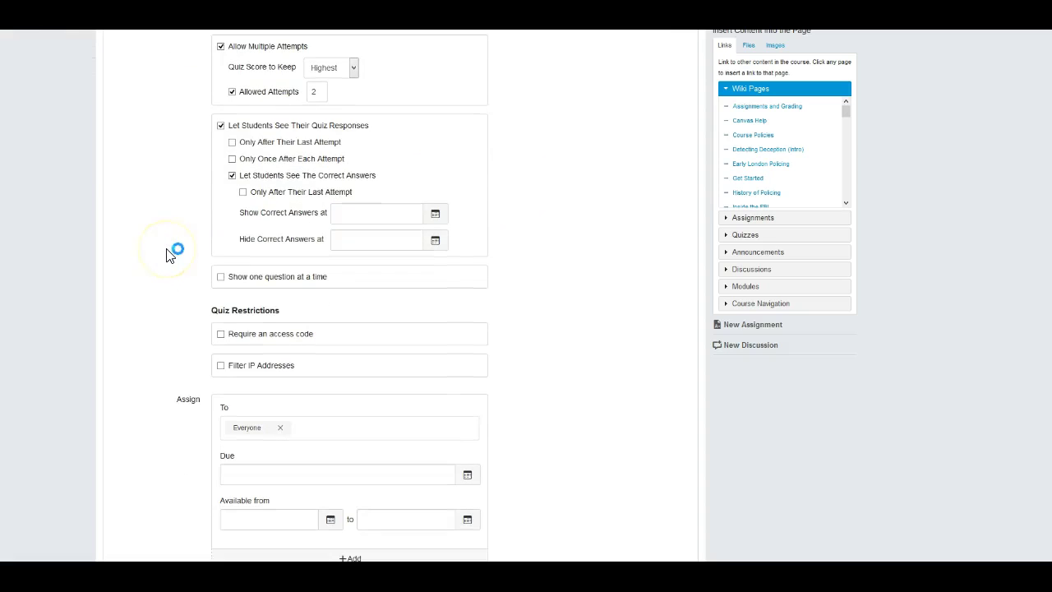
pyautogui.click(243, 192)
pyautogui.scroll(-2, 191, 216)
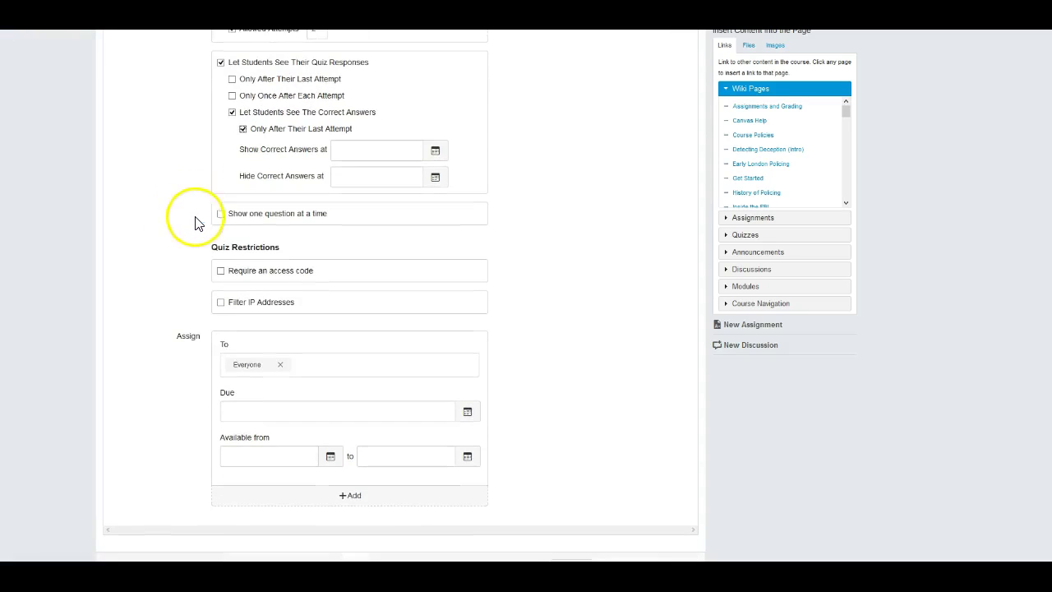
pyautogui.click(221, 215)
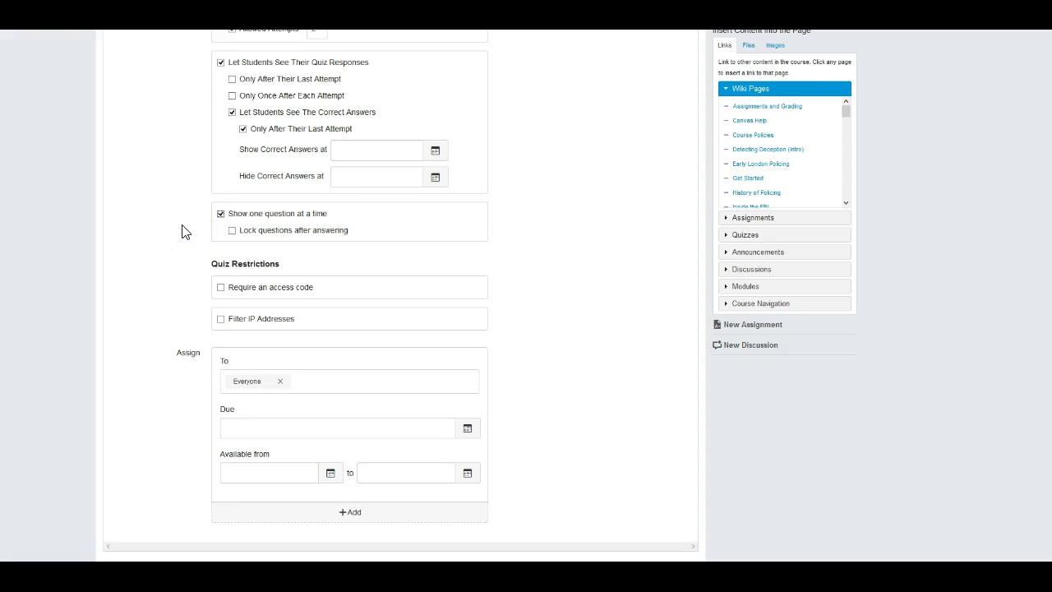
pyautogui.click(189, 220)
# Make Quiz 15 available to everyone from Jul 12 at 12:00am to Nov 29 at 11:59pm
pyautogui.scroll(-2, 169, 266)
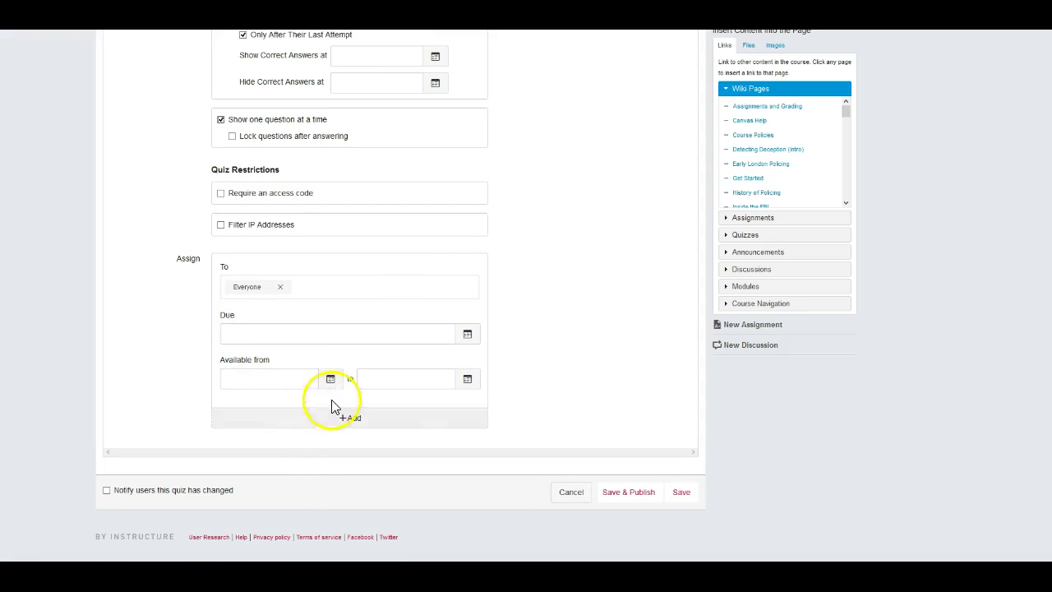
pyautogui.click(331, 379)
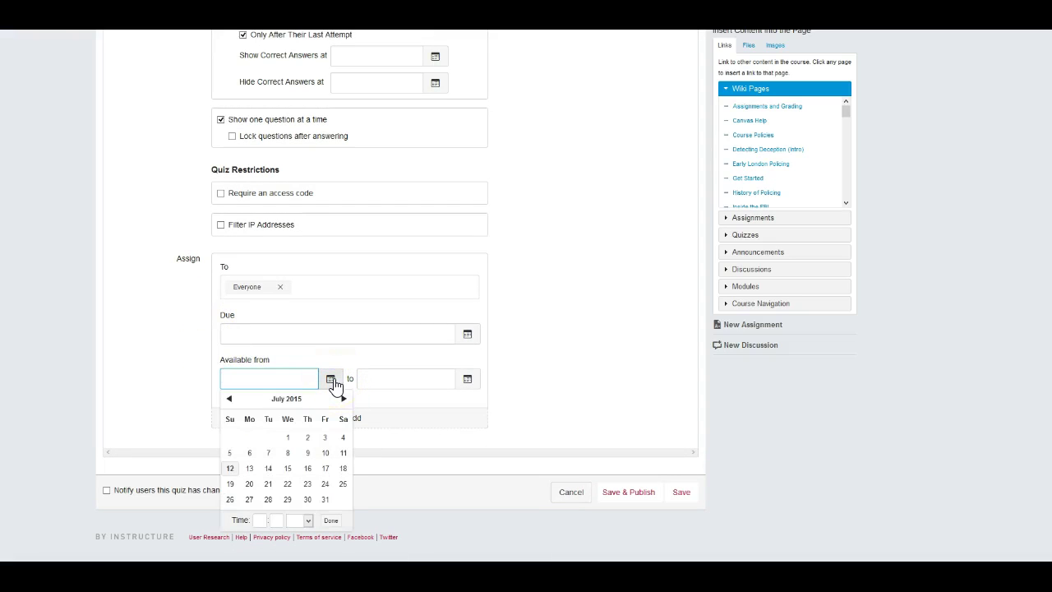
pyautogui.click(230, 468)
pyautogui.click(467, 378)
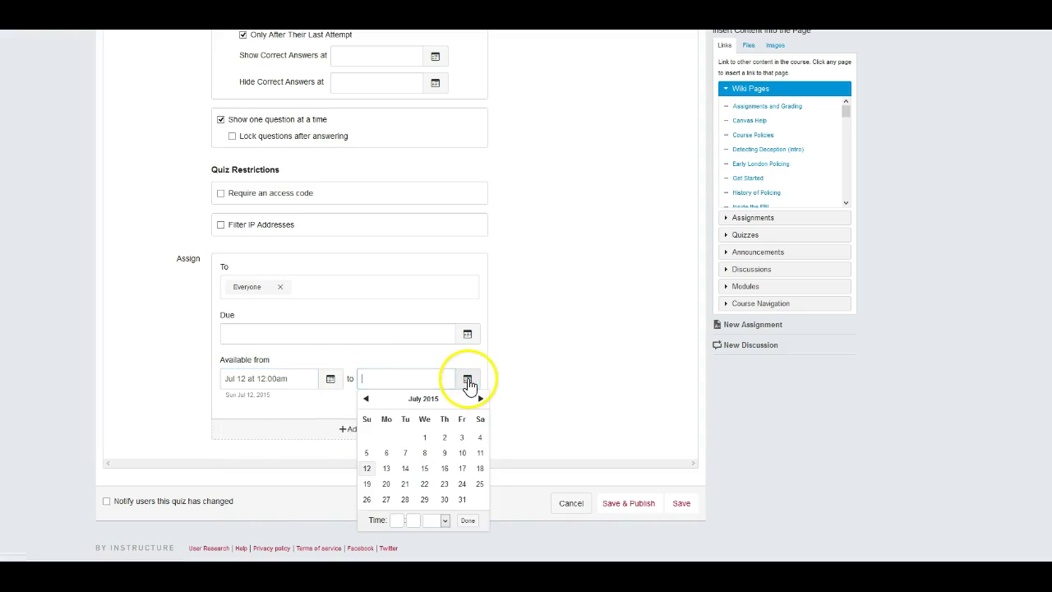
pyautogui.scroll(-1, 415, 446)
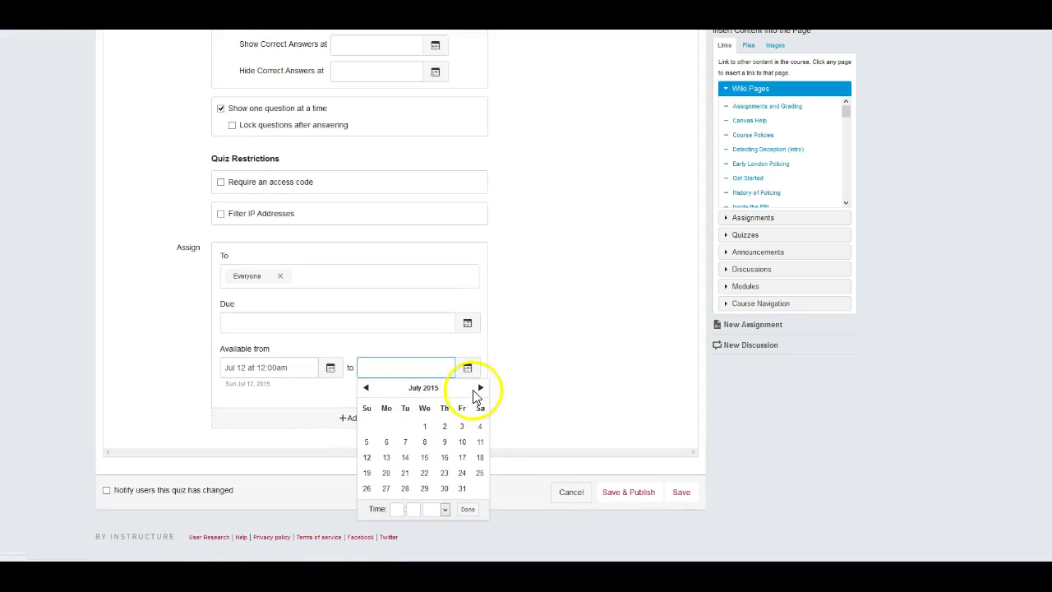
pyautogui.click(480, 388)
pyautogui.click(481, 388)
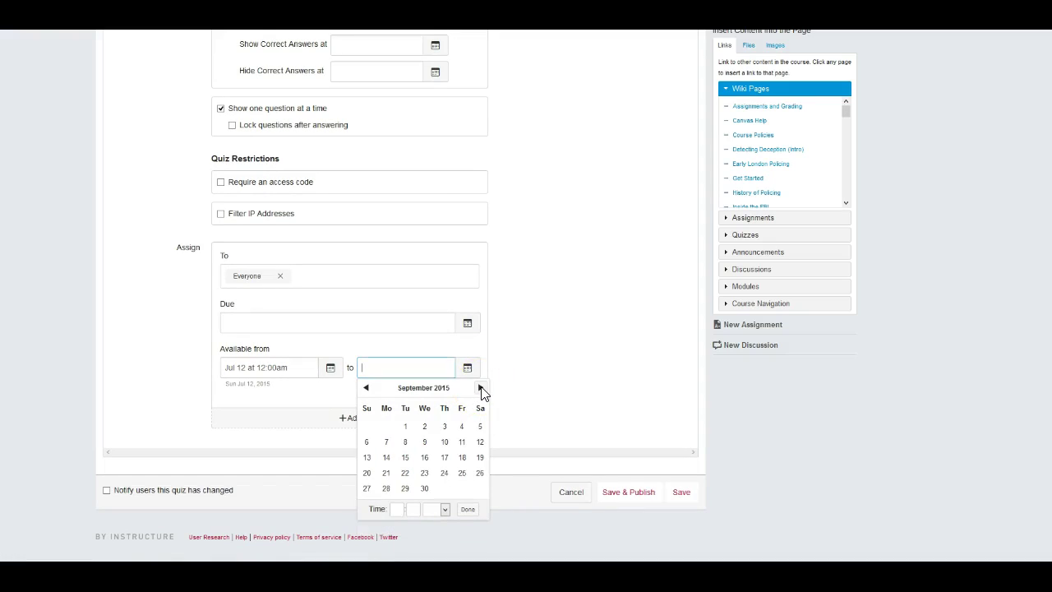
pyautogui.click(480, 388)
pyautogui.click(367, 488)
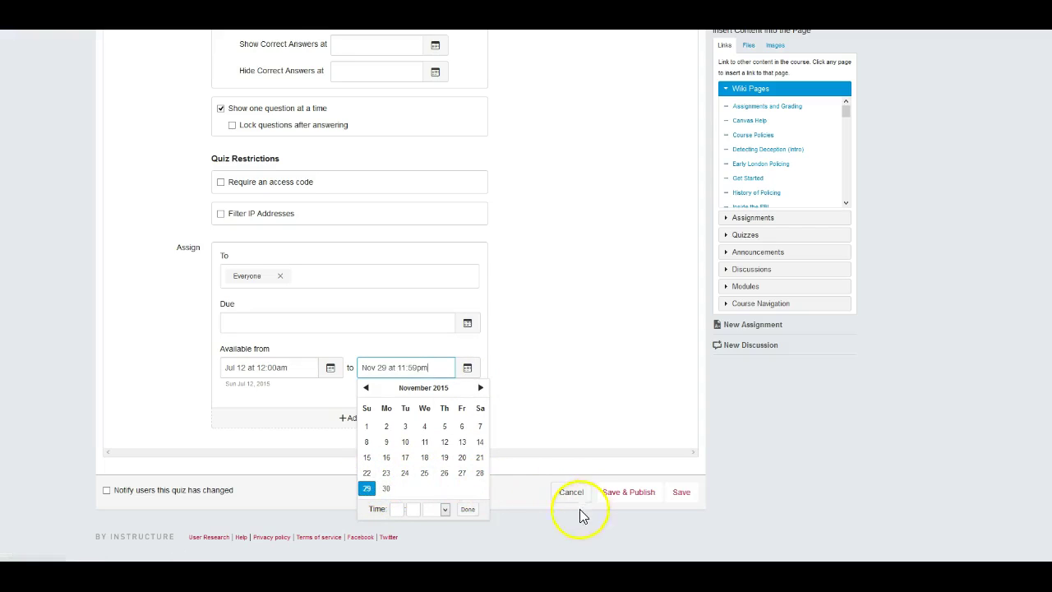
pyautogui.click(470, 509)
pyautogui.click(679, 493)
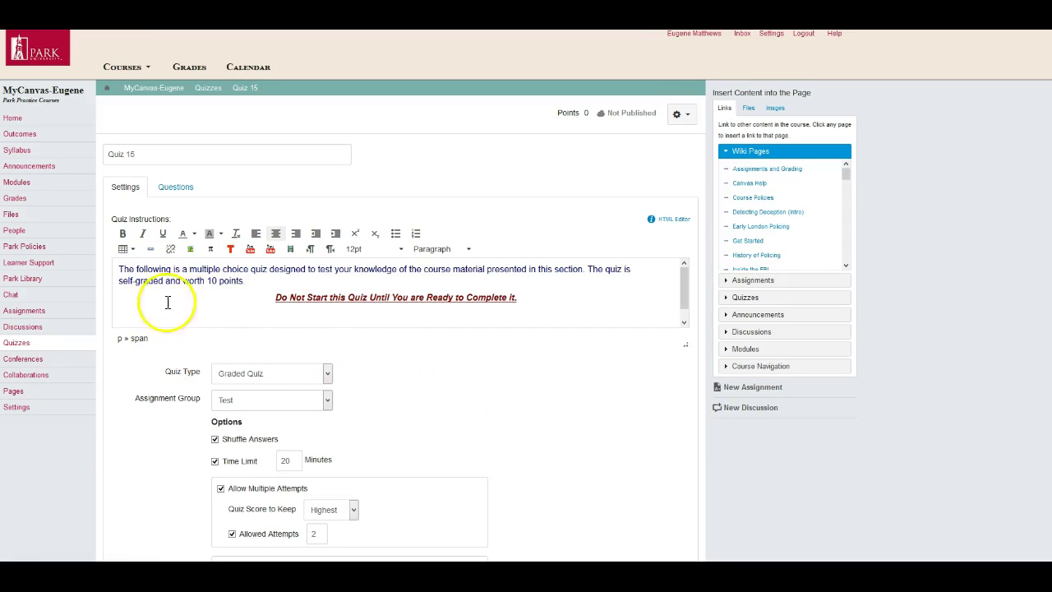
# Start a new question group in Quiz 15 that picks 10 questions
pyautogui.click(185, 192)
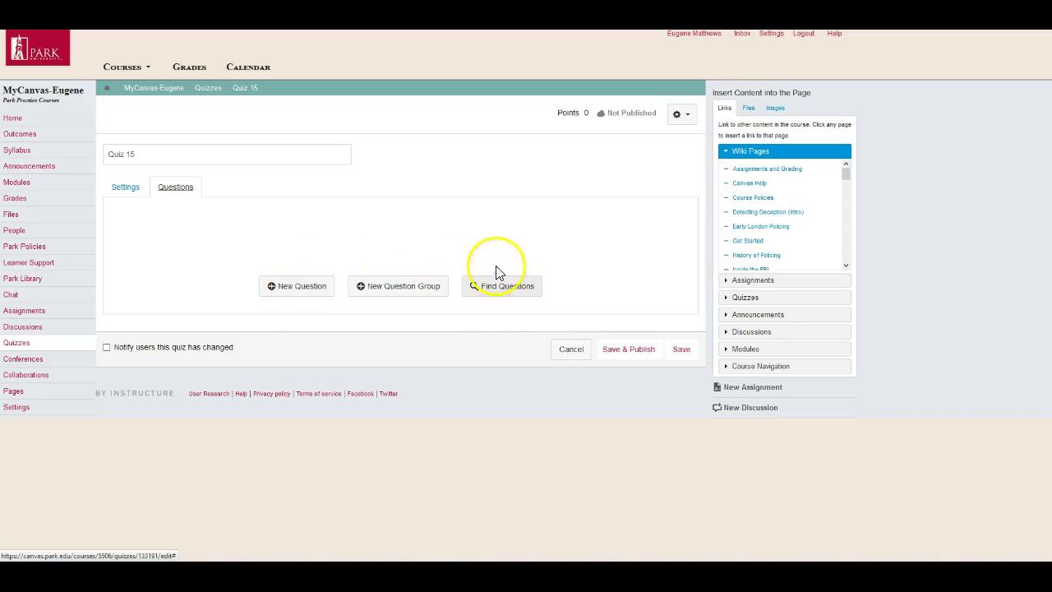
pyautogui.click(408, 294)
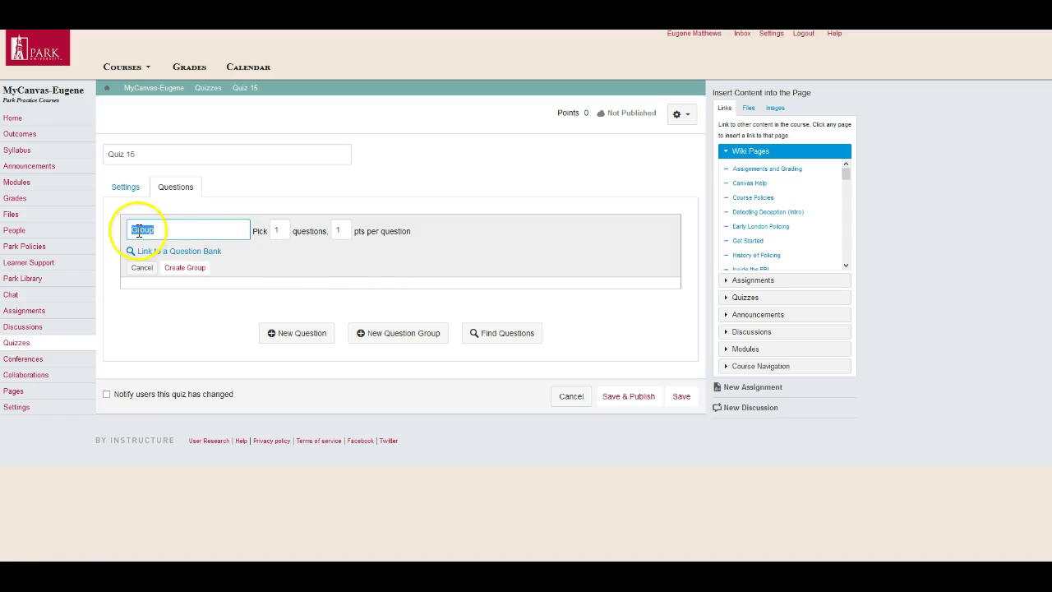
pyautogui.click(283, 232)
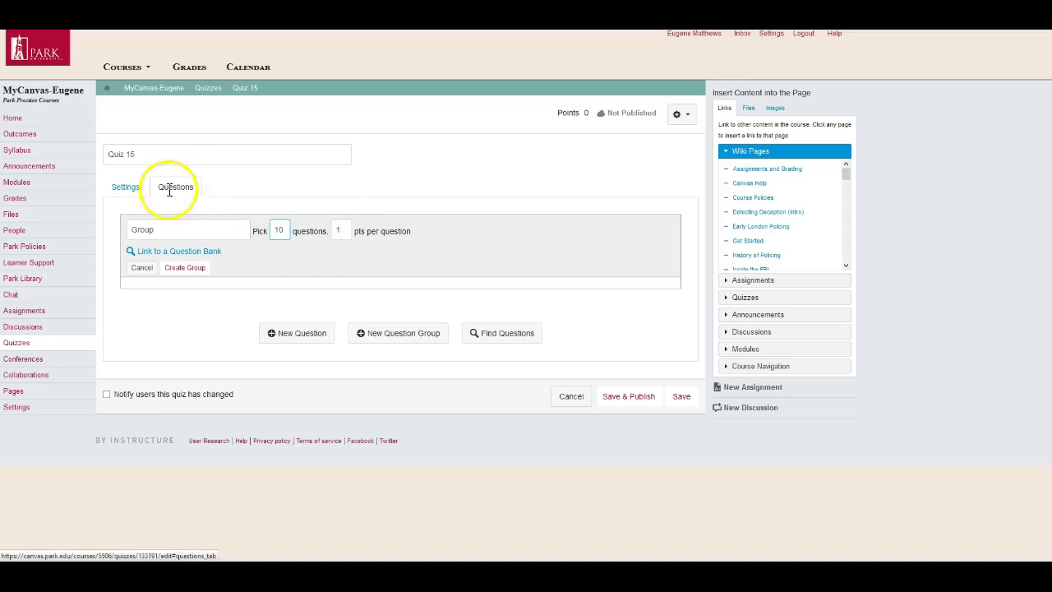
# Link the question group to the Chapter 15 (QB) bank and try to save it with Quiz 15
pyautogui.click(198, 251)
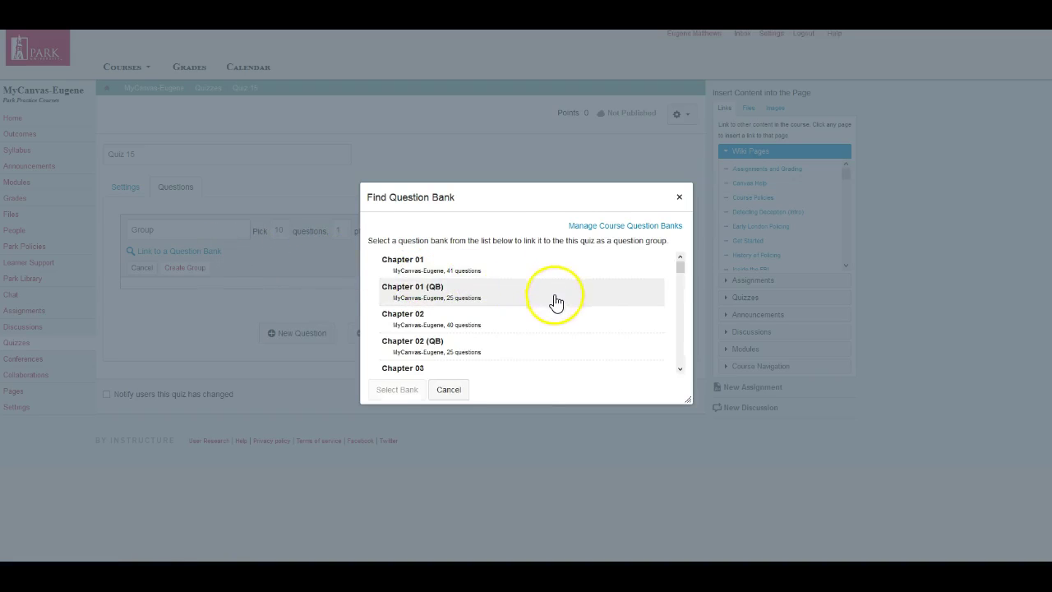
pyautogui.scroll(-5, 556, 301)
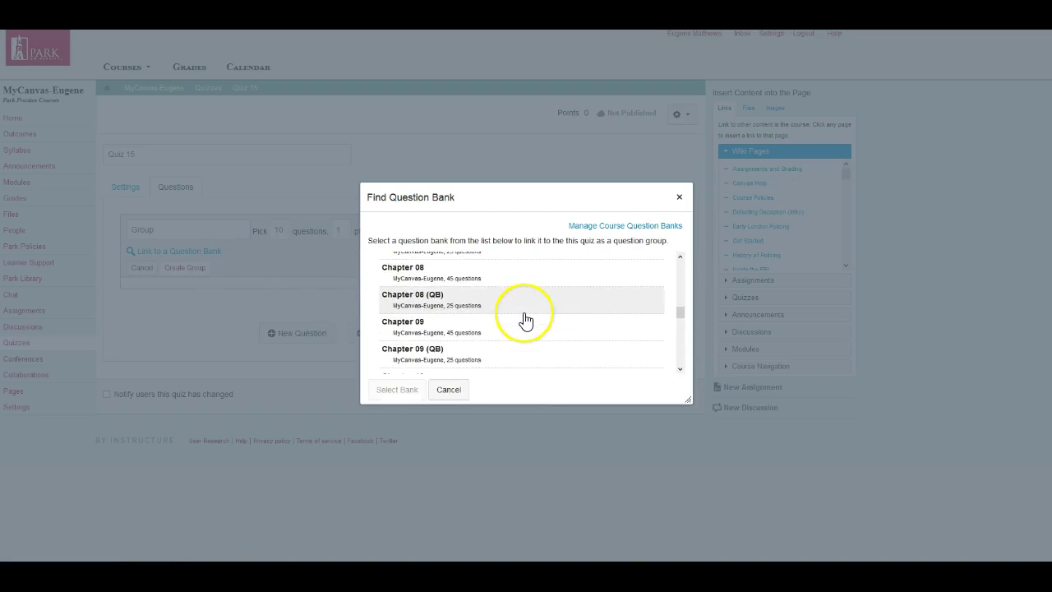
pyautogui.scroll(-4, 525, 319)
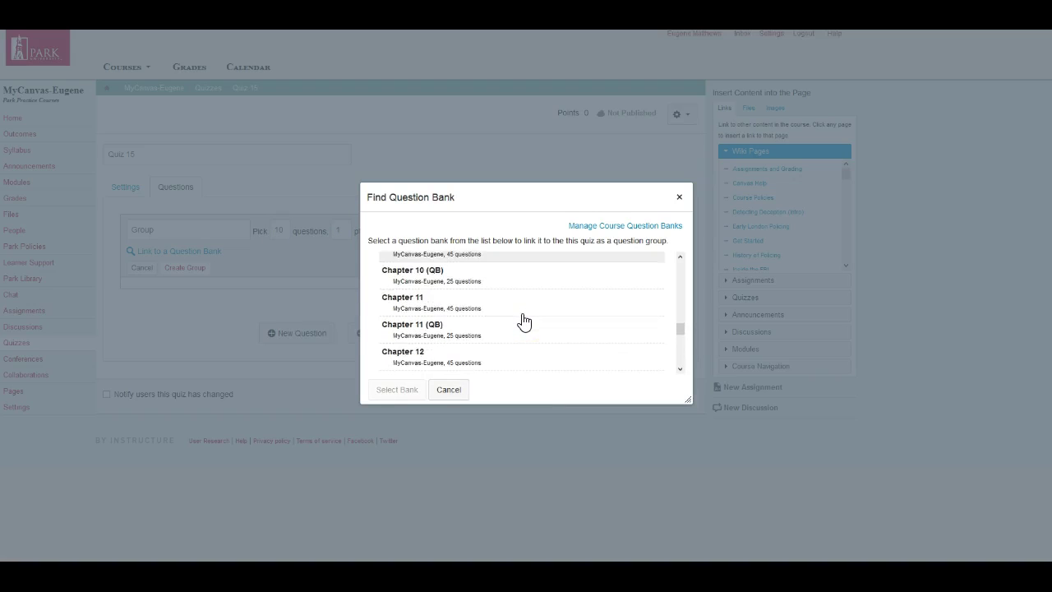
pyautogui.scroll(-6, 525, 319)
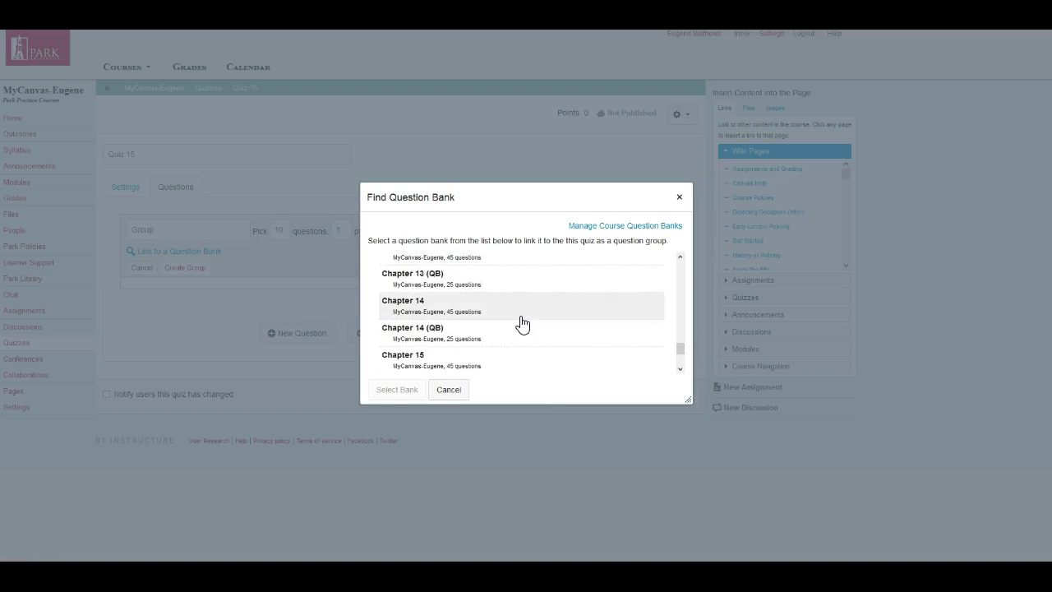
pyautogui.scroll(-2, 521, 324)
pyautogui.click(484, 296)
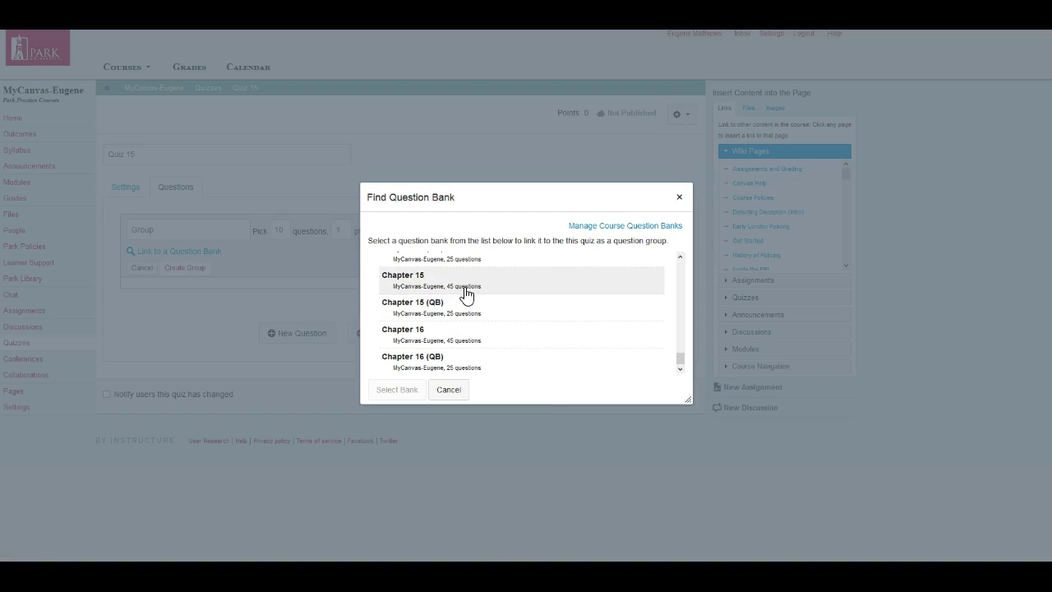
pyautogui.click(456, 319)
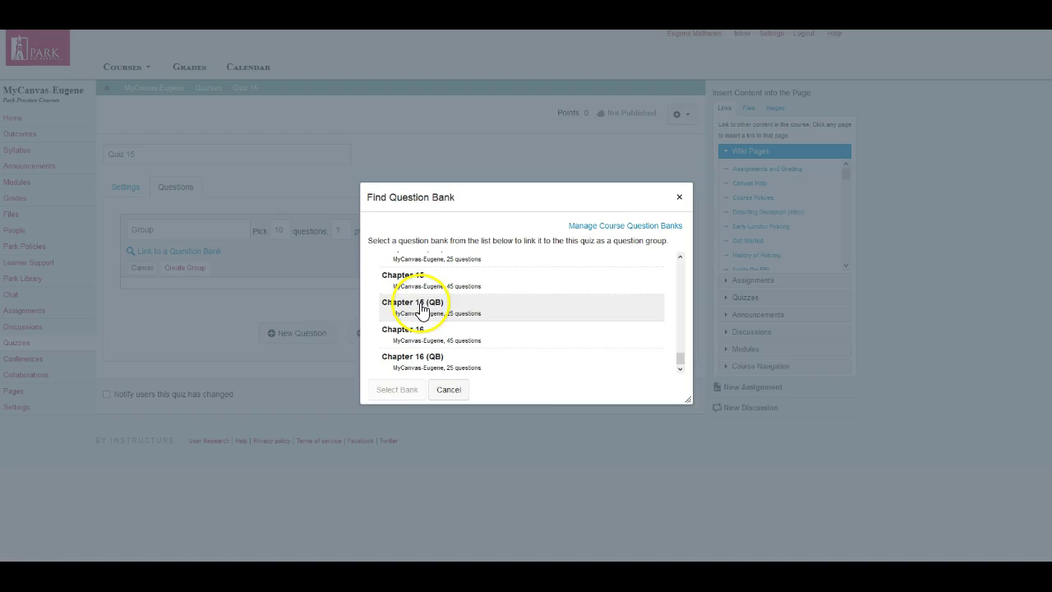
pyautogui.click(421, 308)
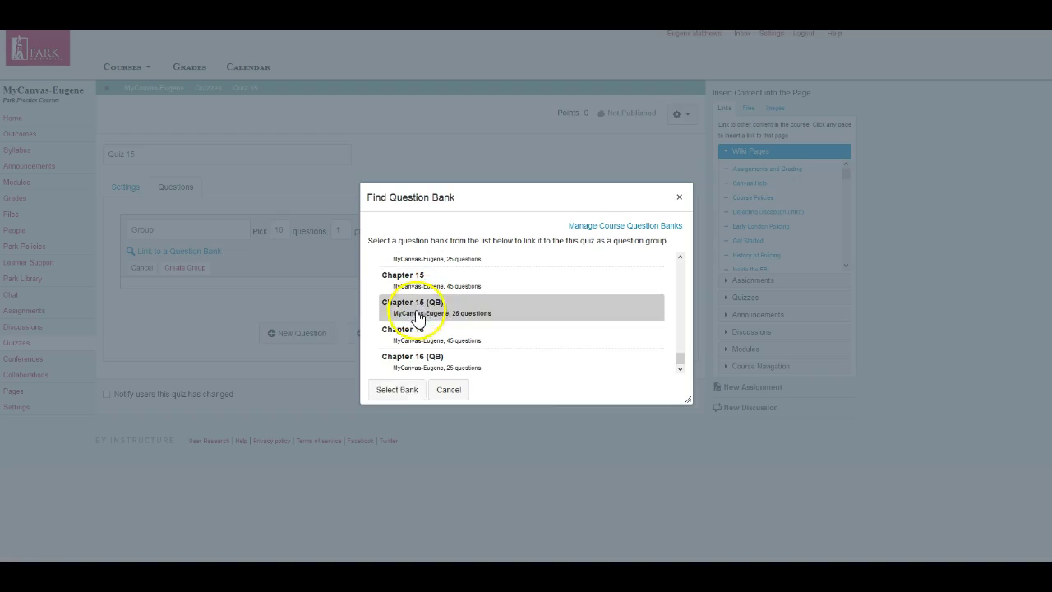
pyautogui.click(399, 391)
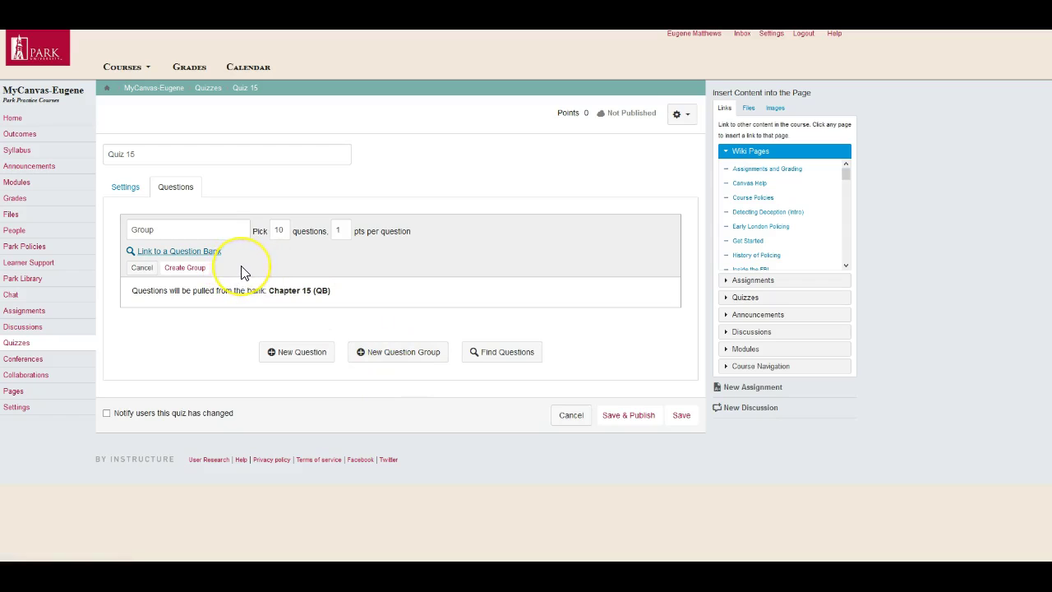
pyautogui.click(179, 272)
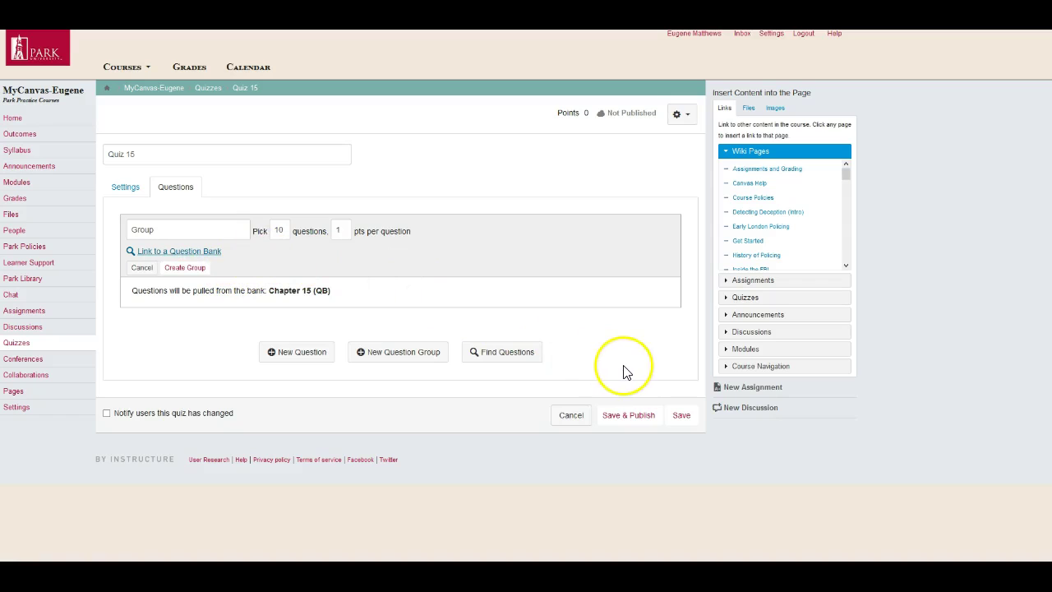
pyautogui.click(681, 415)
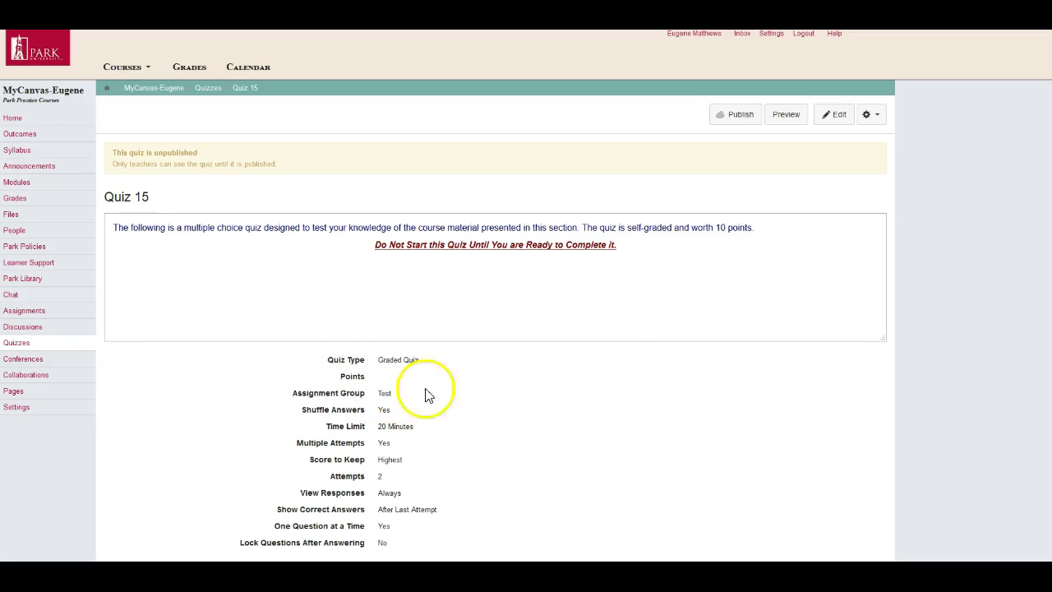
# Reopen Quiz 15 for editing and add a new question group that picks 10 questions at 1 point each
pyautogui.click(833, 120)
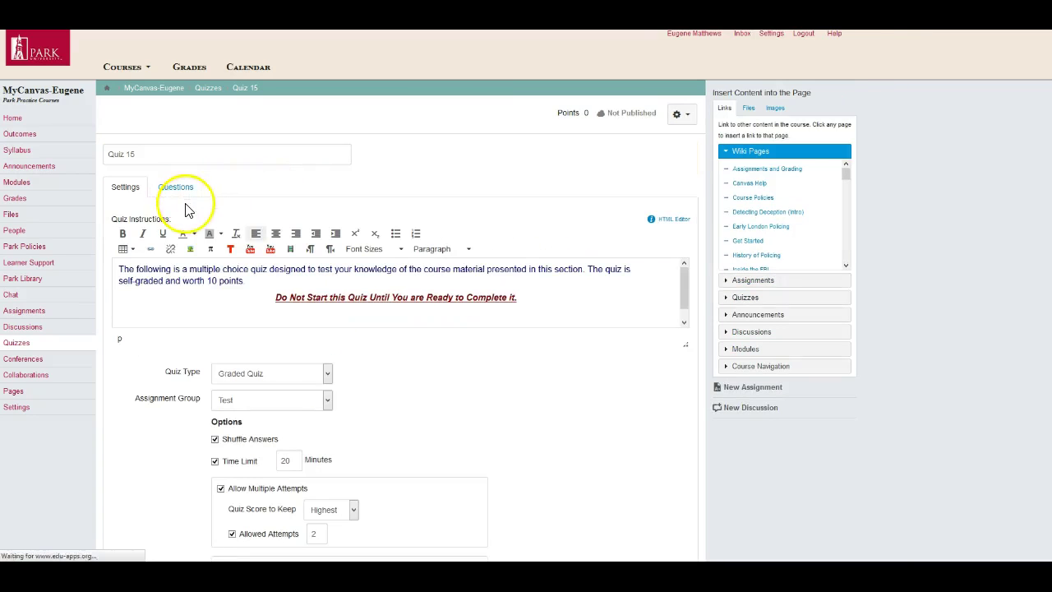
pyautogui.click(182, 181)
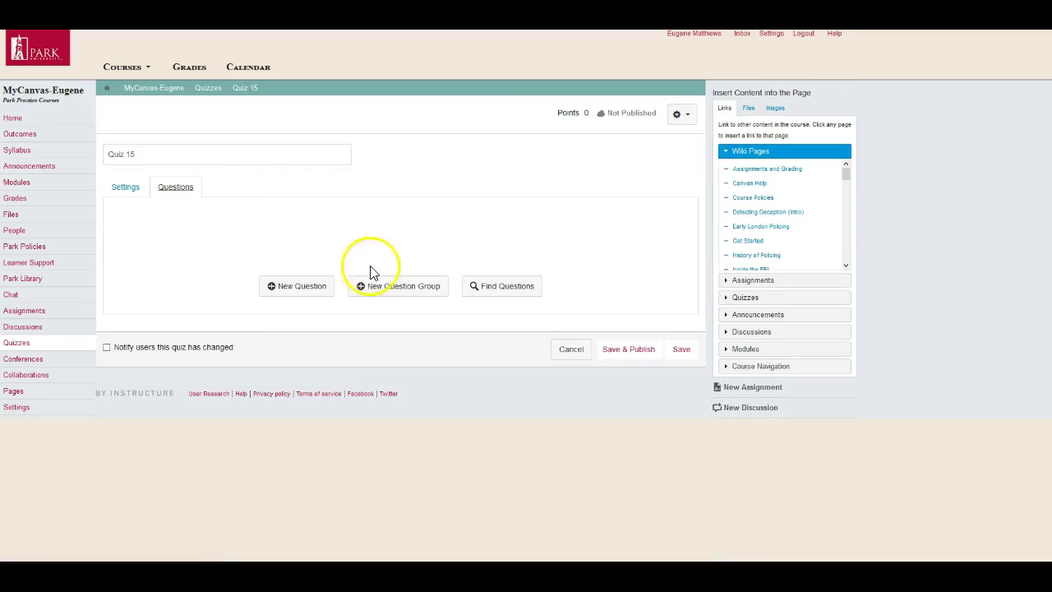
pyautogui.click(392, 290)
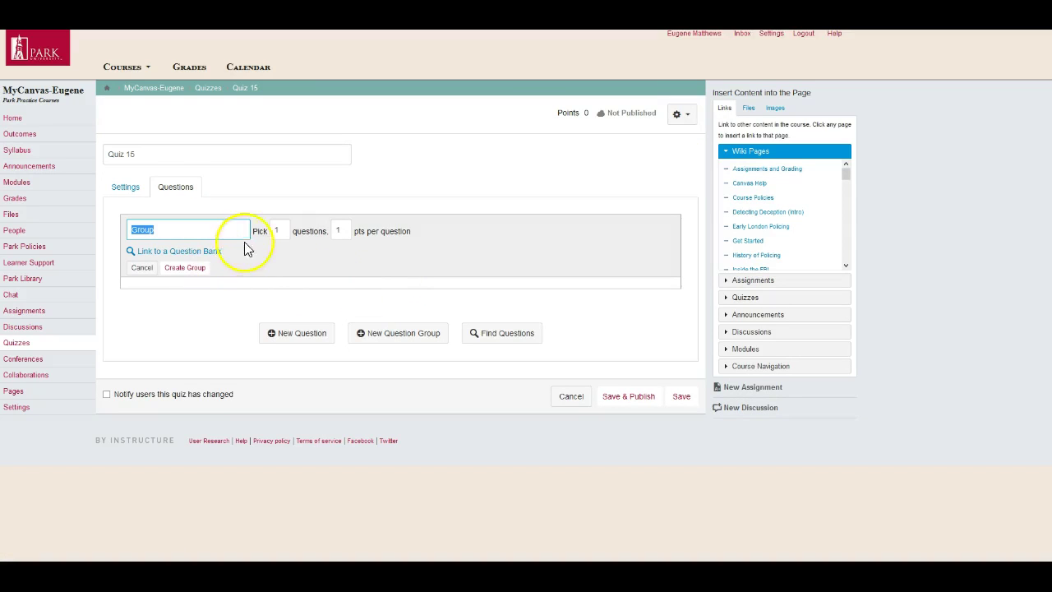
pyautogui.click(284, 231)
pyautogui.write('0')
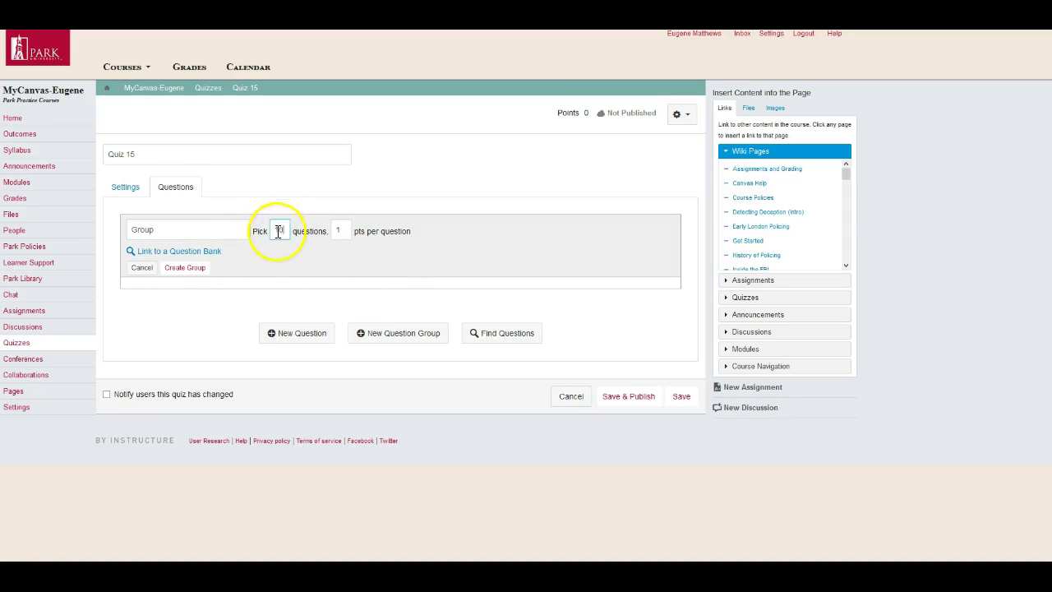
# Link the new group to the Chapter 15 (QB) question bank and create the group
pyautogui.click(224, 254)
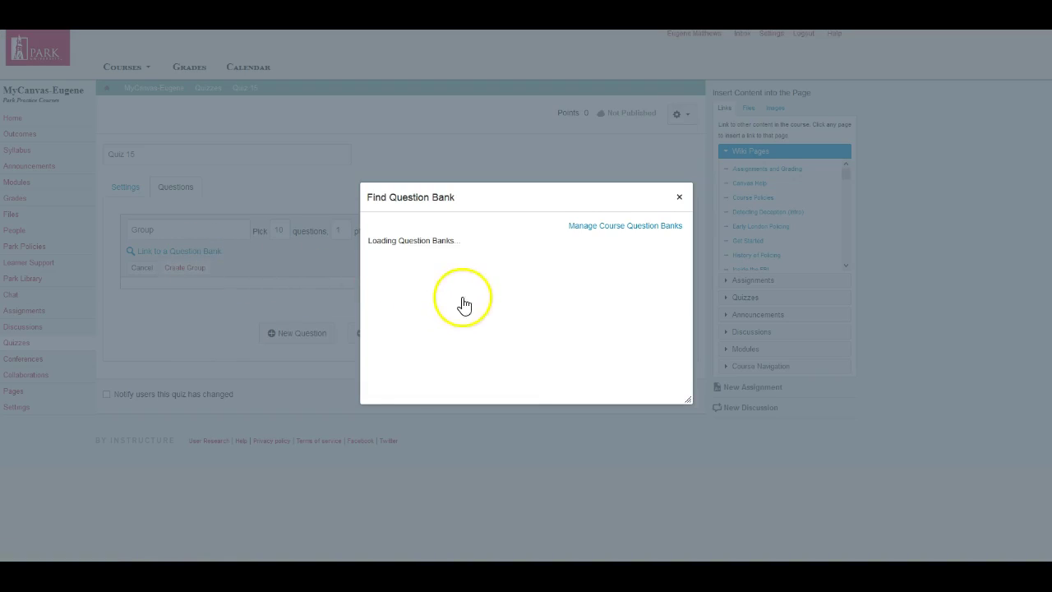
pyautogui.scroll(-7, 487, 309)
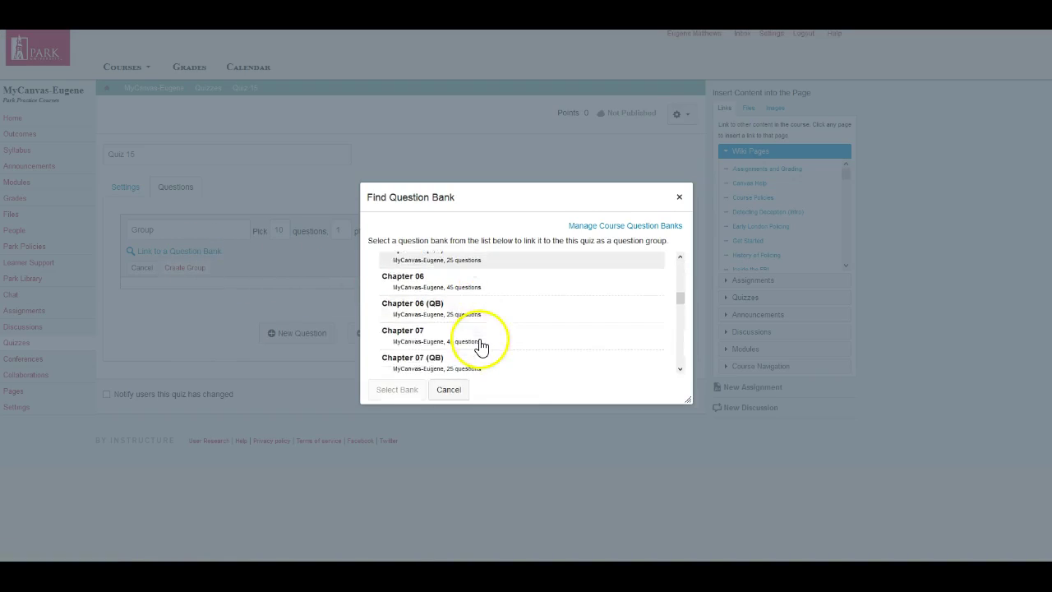
pyautogui.scroll(-5, 481, 341)
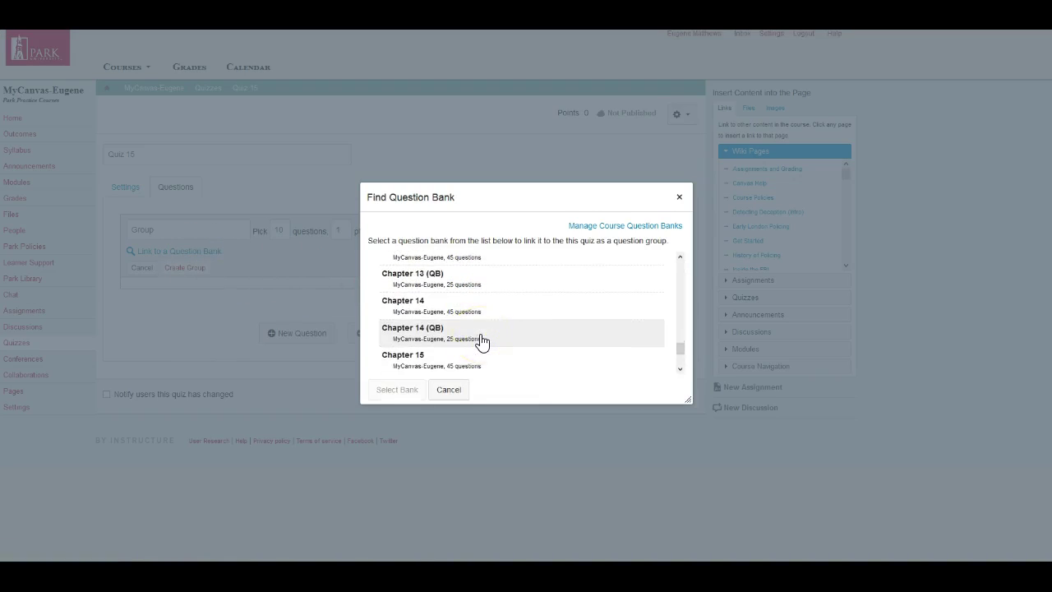
pyautogui.click(437, 337)
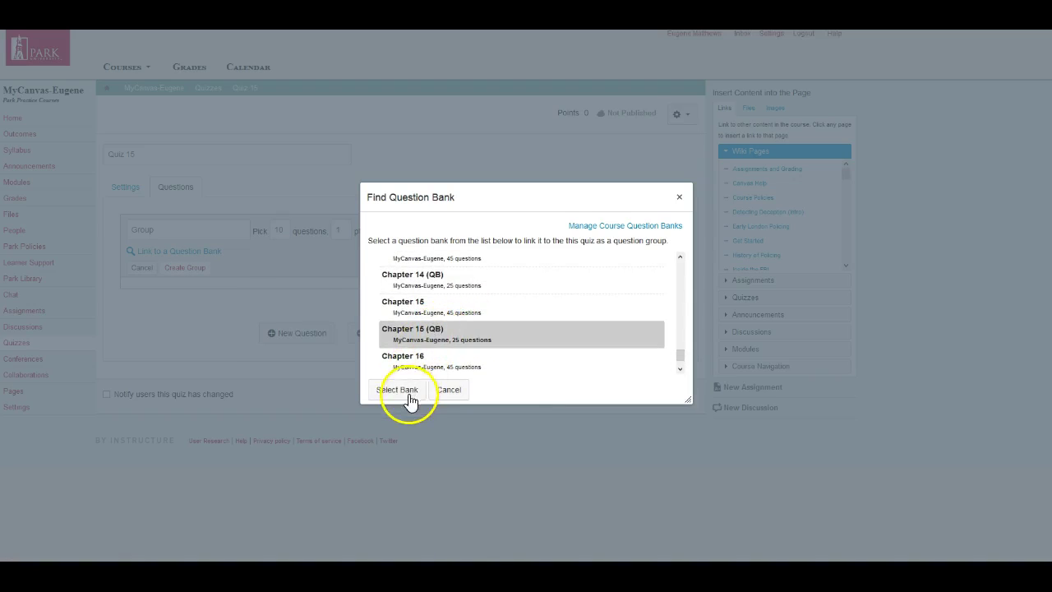
pyautogui.click(401, 391)
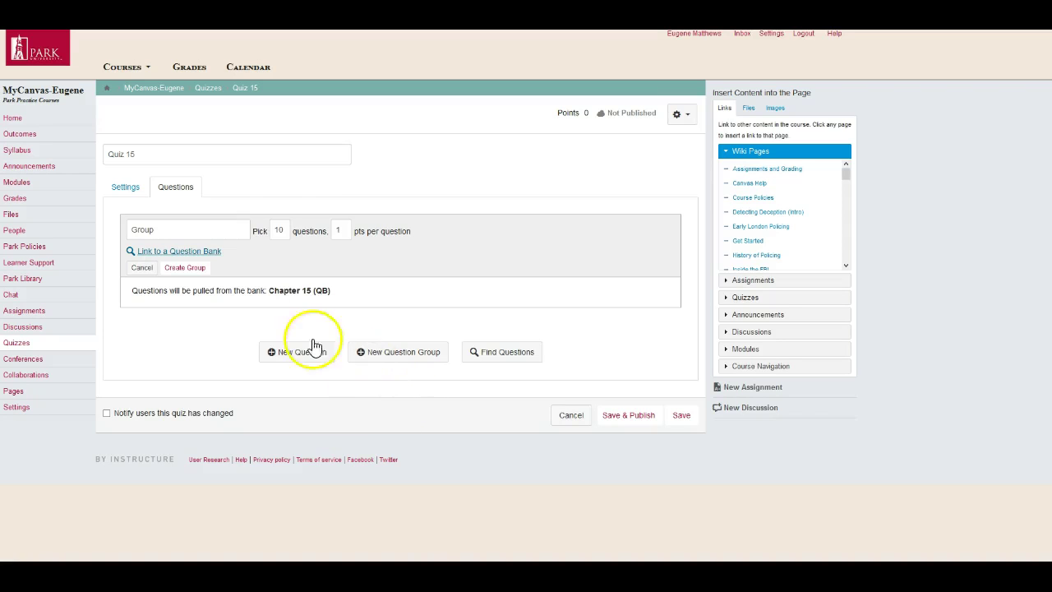
pyautogui.click(187, 269)
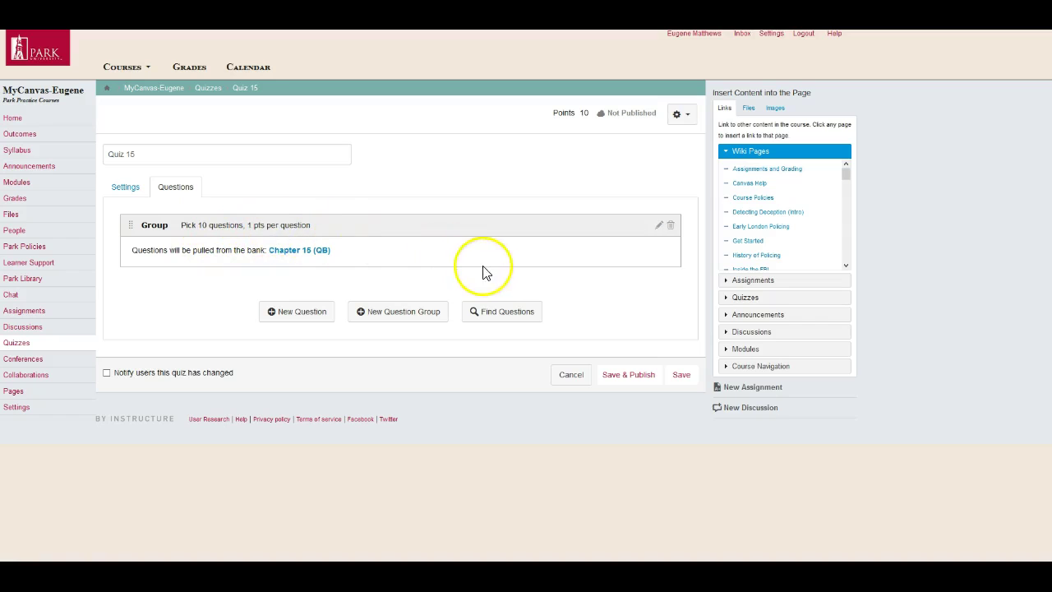
# Save and publish Quiz 15, and open its preview
pyautogui.click(641, 383)
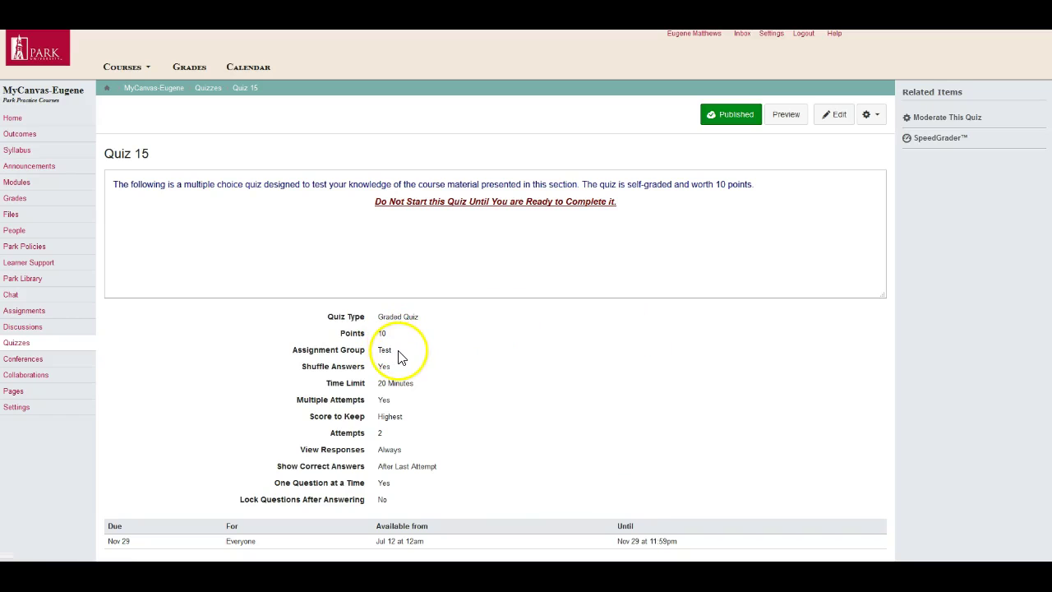
pyautogui.click(787, 120)
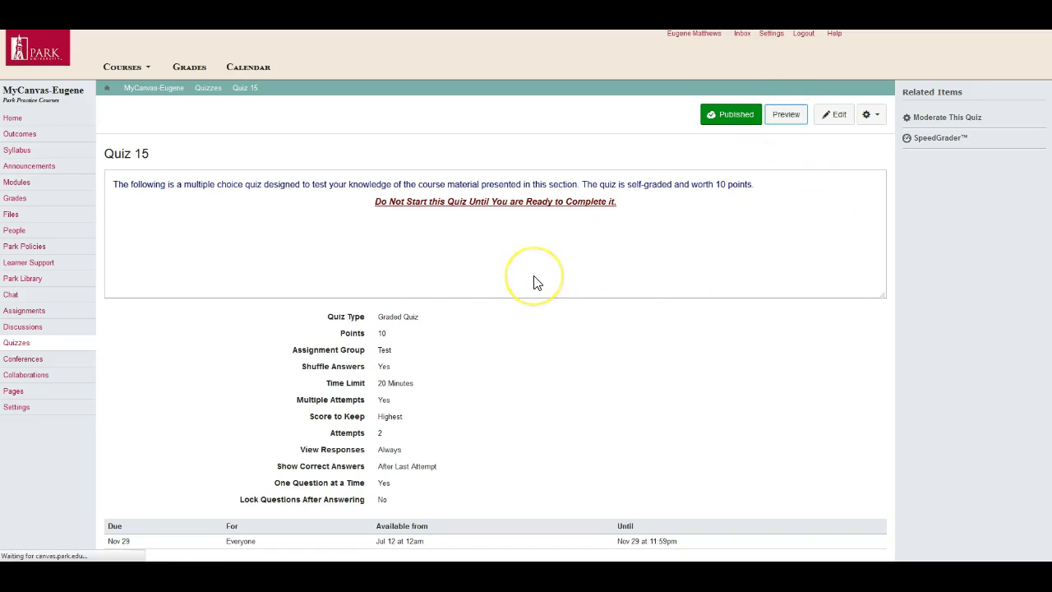